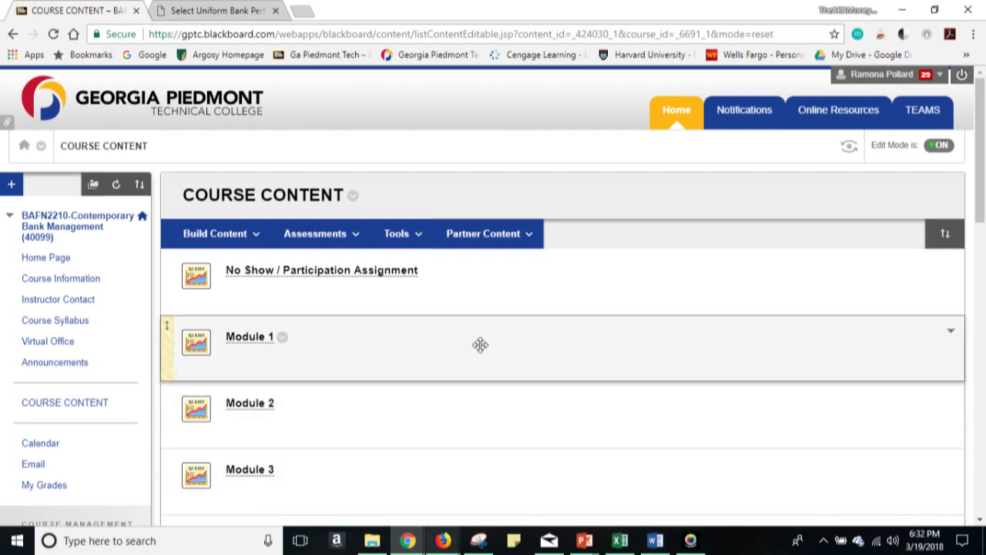
Look through the BAFN2210 course content modules and open the Course Project folder
scroll(480, 343, "down", 8)
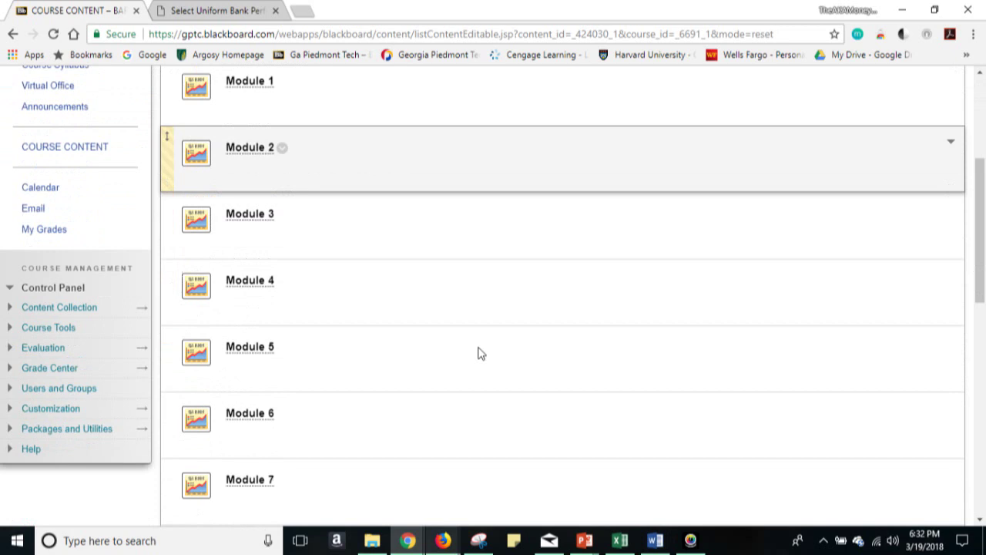
scroll(480, 351, "down", 3)
scroll(479, 350, "up", 10)
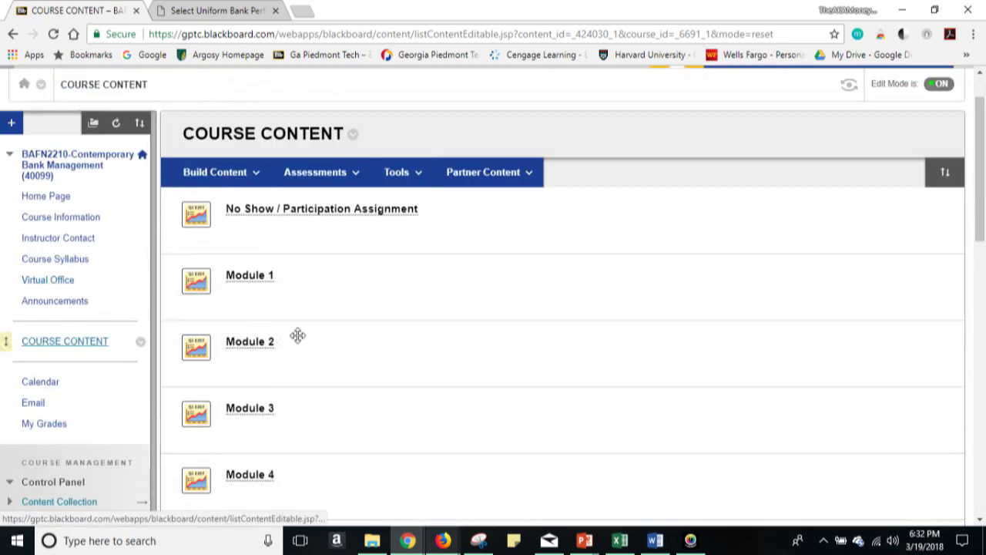
scroll(297, 337, "down", 1)
scroll(298, 339, "down", 10)
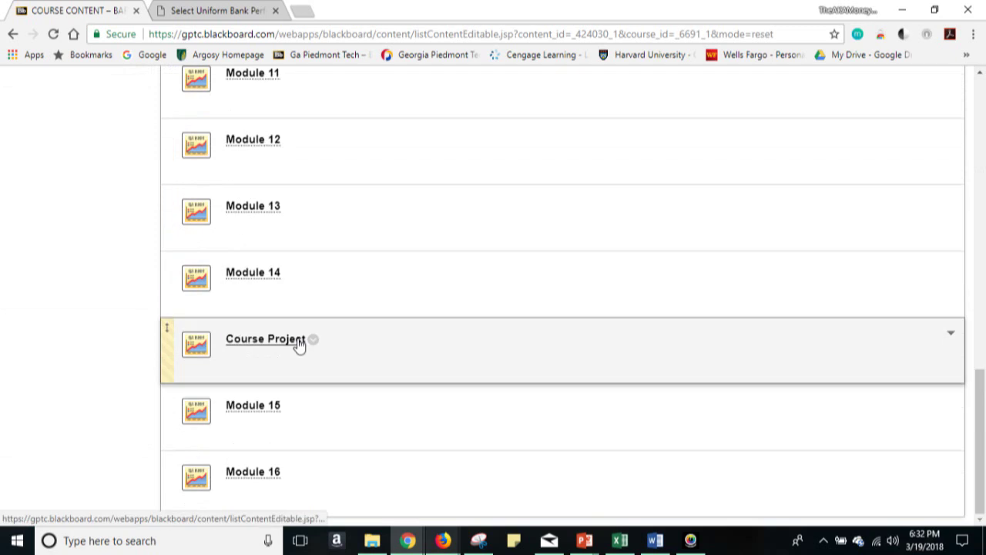
scroll(298, 303, "up", 1)
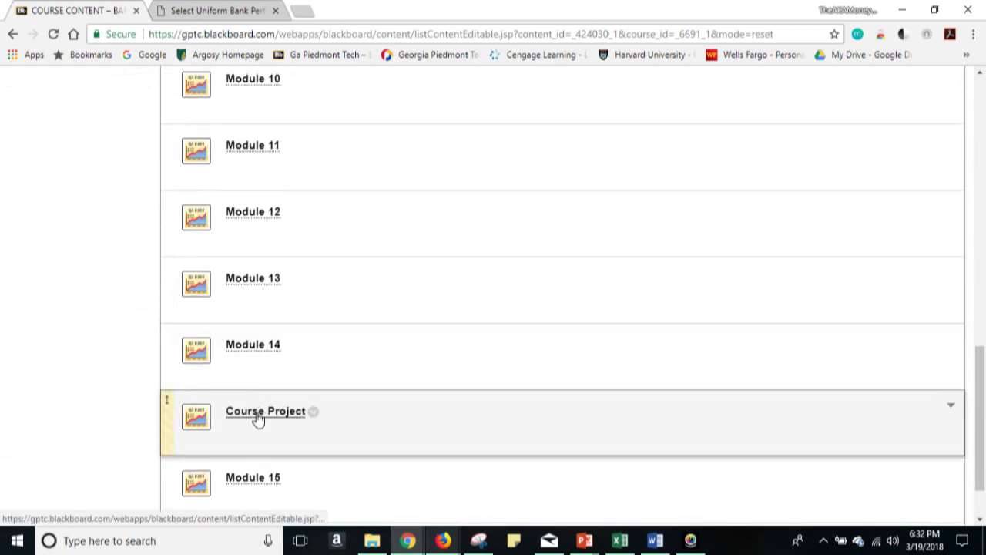
left_click(257, 417)
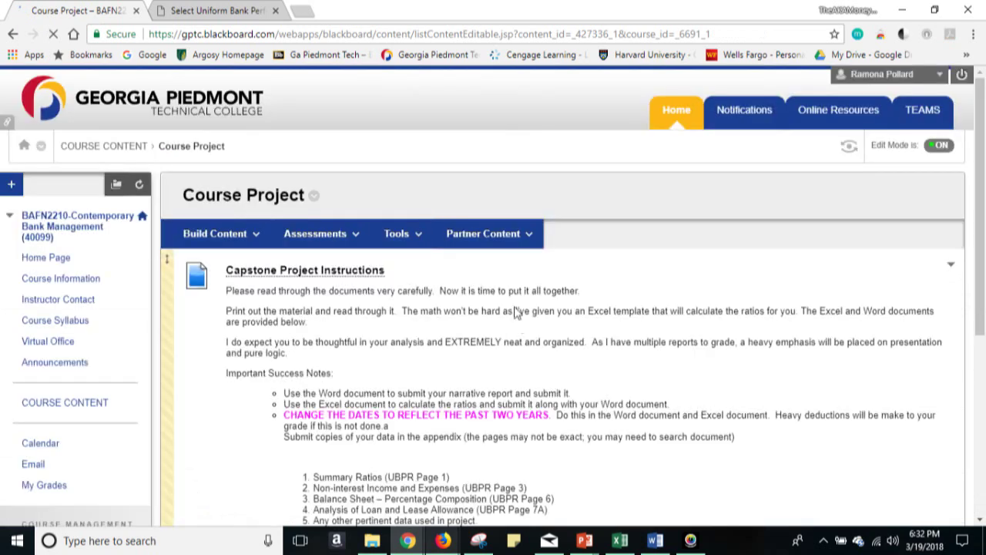
Review the Capstone Project Instructions, the required UBPR pages and the attached project files on the Course Project page
scroll(515, 306, "down", 4)
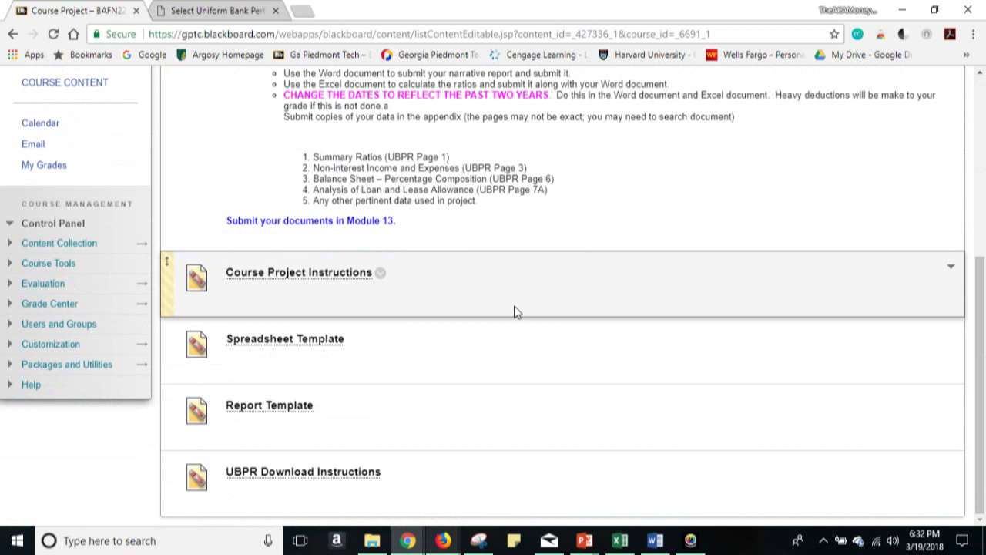
scroll(513, 306, "down", 3)
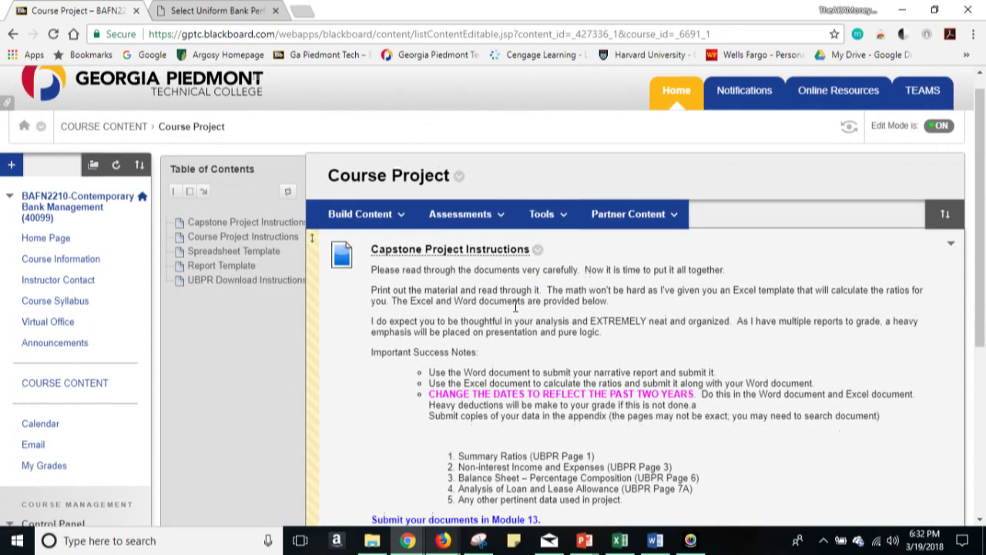
scroll(513, 304, "down", 1)
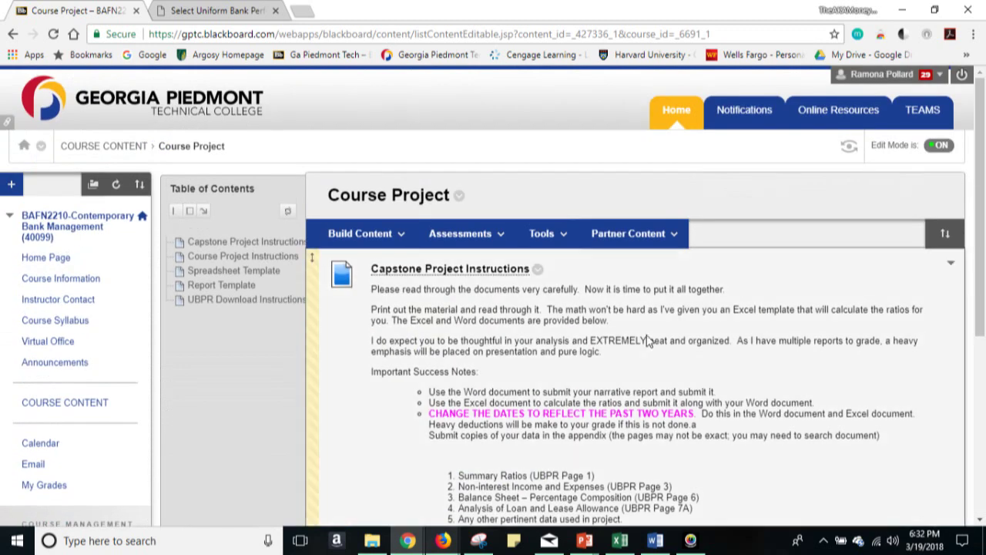
scroll(651, 337, "down", 2)
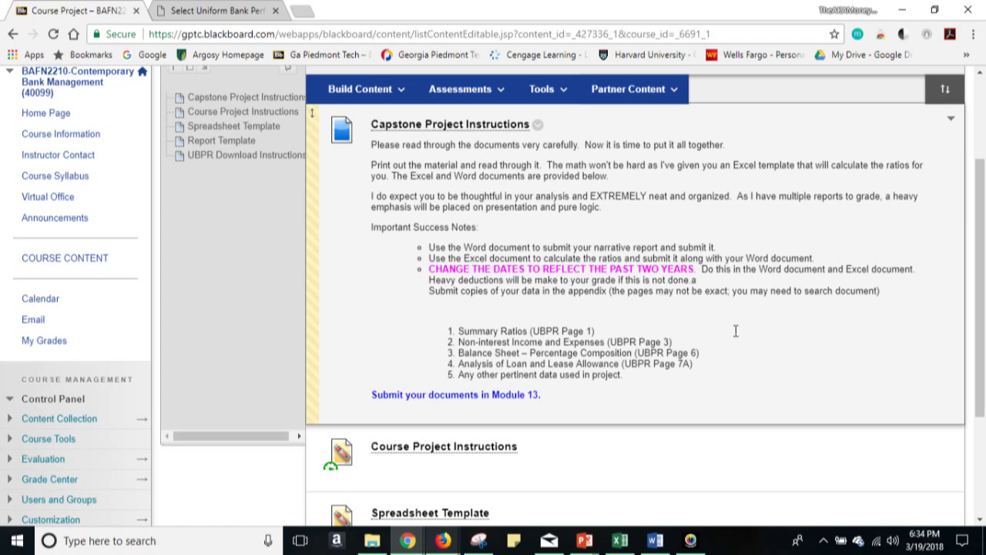
scroll(751, 335, "down", 3)
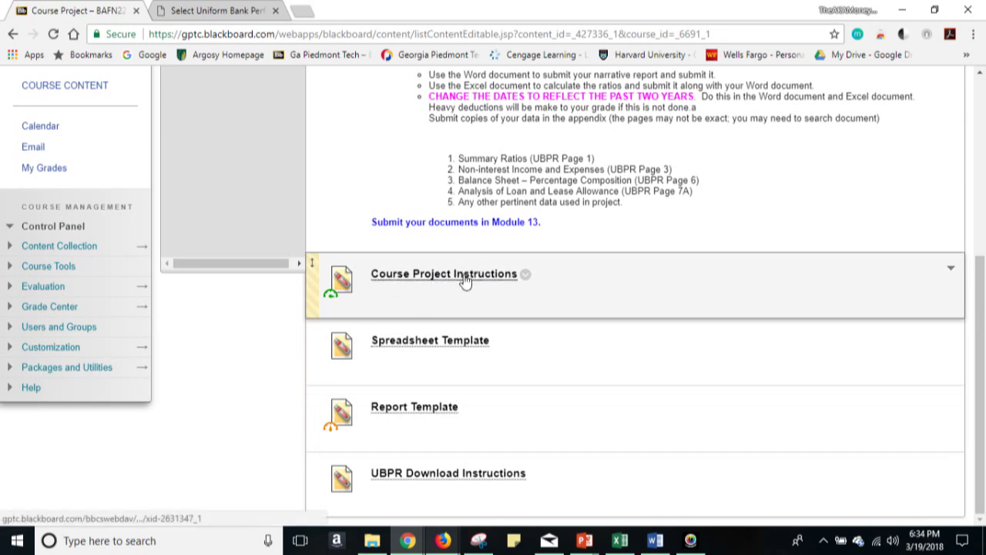
Switch to the HomeStudyProjectInstructions document in Word and read it from the beginning through the Frequently Asked Questions
left_click(653, 541)
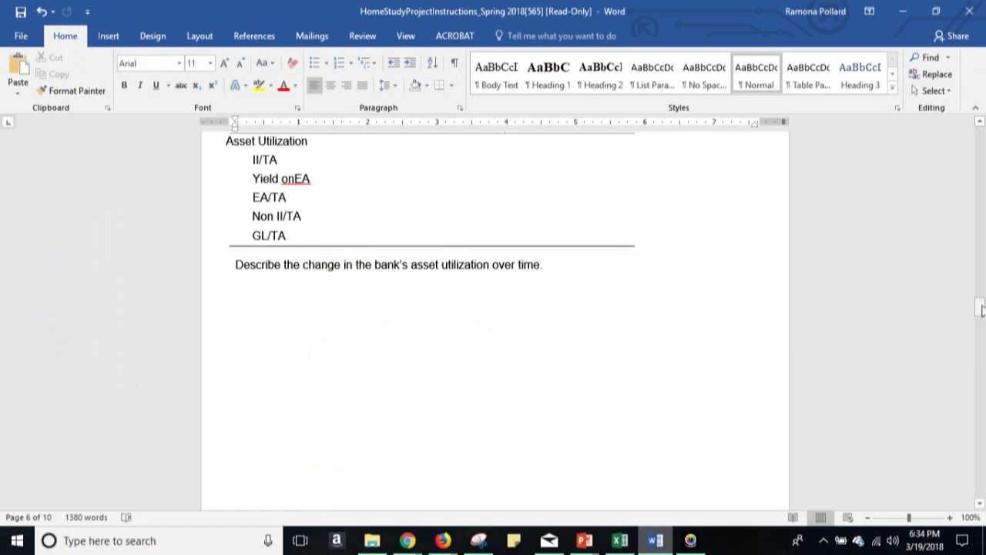
left_click_drag(980, 308, 977, 131)
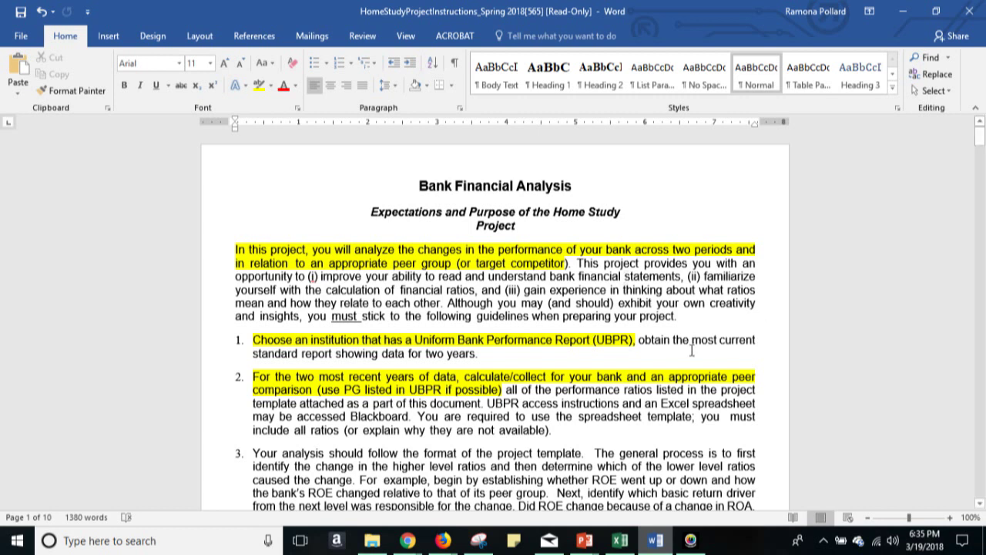
scroll(691, 354, "down", 10)
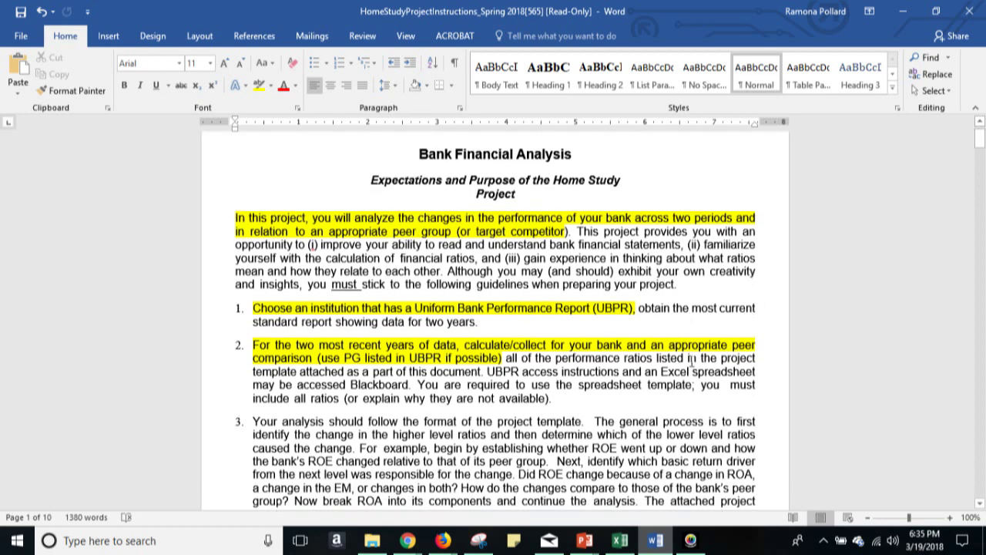
scroll(691, 369, "down", 13)
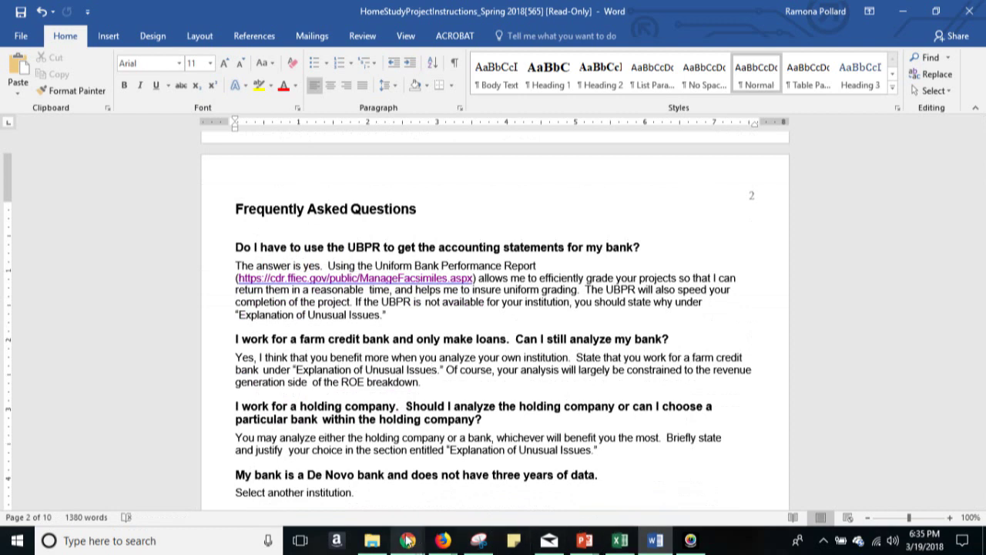
Switch back to the Course Project page in Chrome and look over the instruction and template files
mouse_move(406, 541)
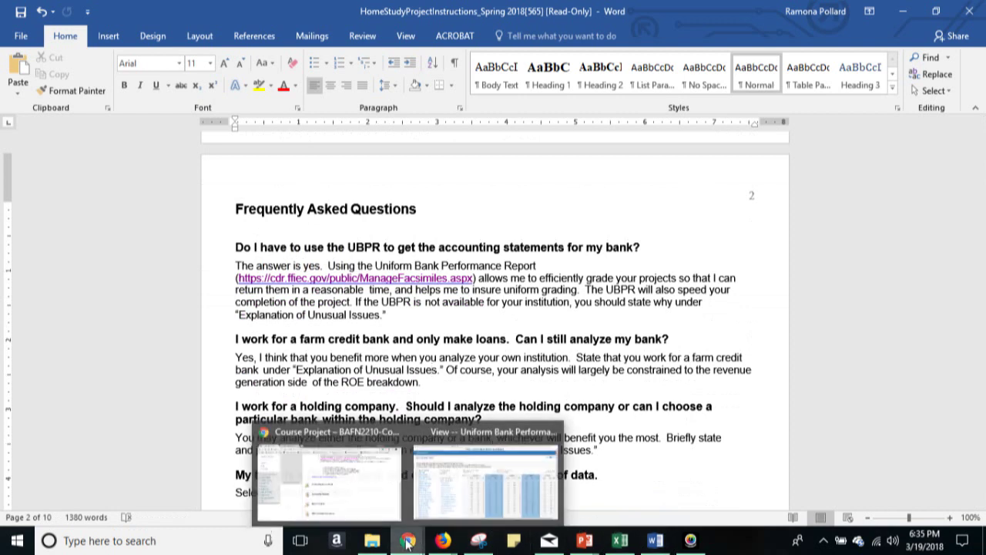
left_click(368, 502)
scroll(436, 397, "up", 2)
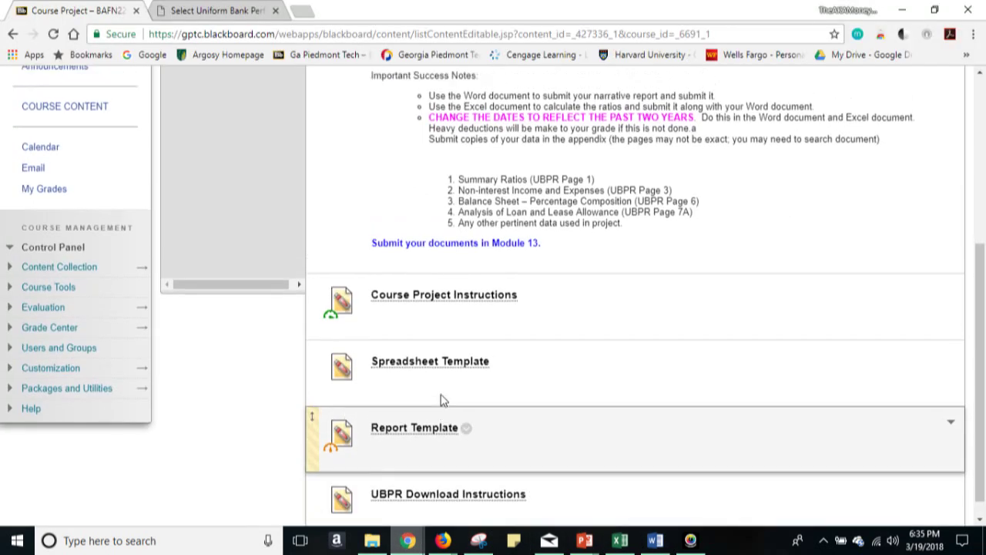
scroll(431, 454, "down", 2)
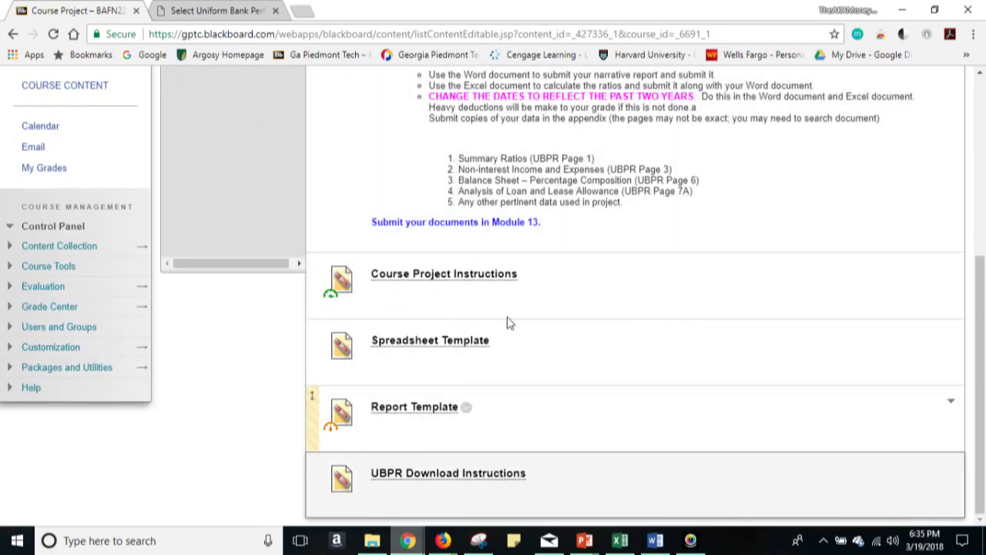
Switch to the FFIEC Select Report Format page and start a new institution search
mouse_move(653, 541)
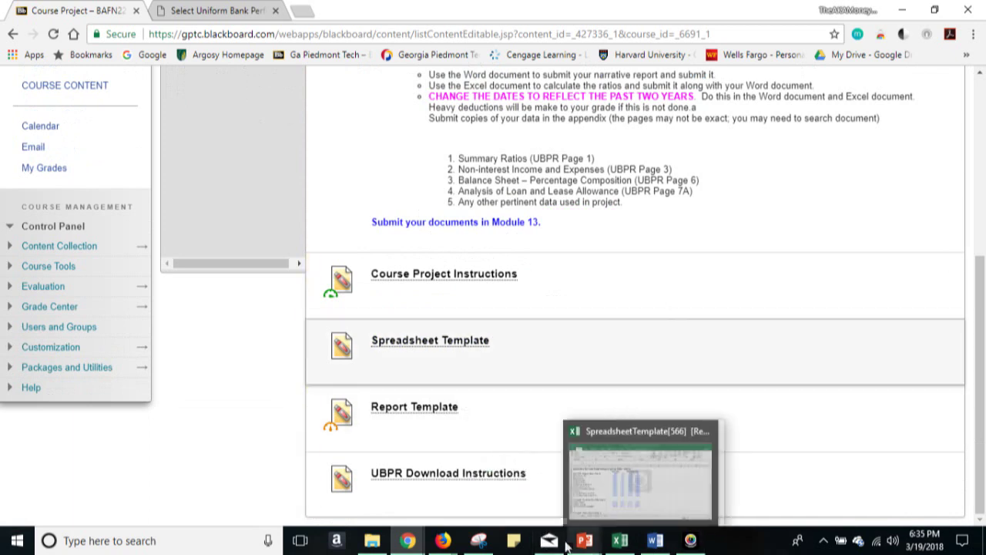
mouse_move(553, 542)
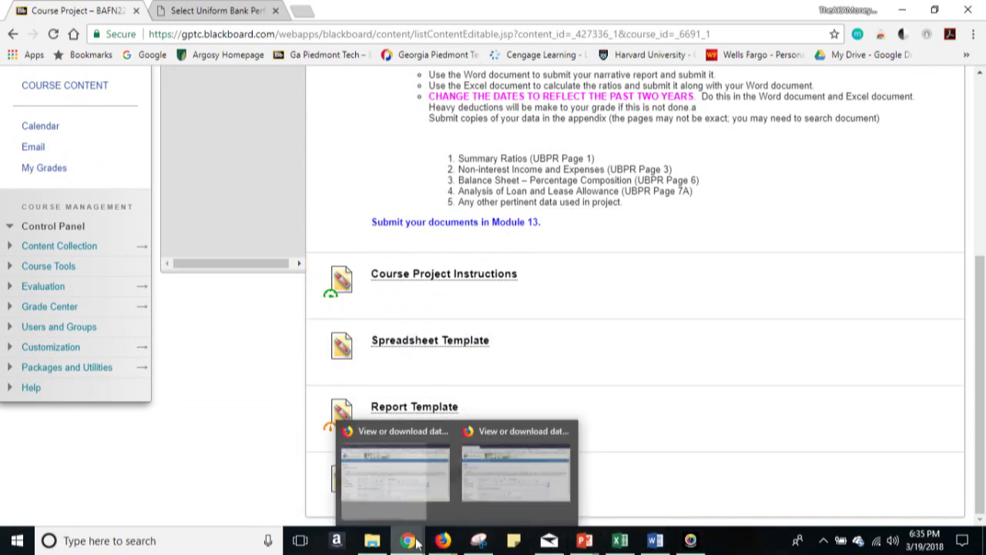
mouse_move(413, 543)
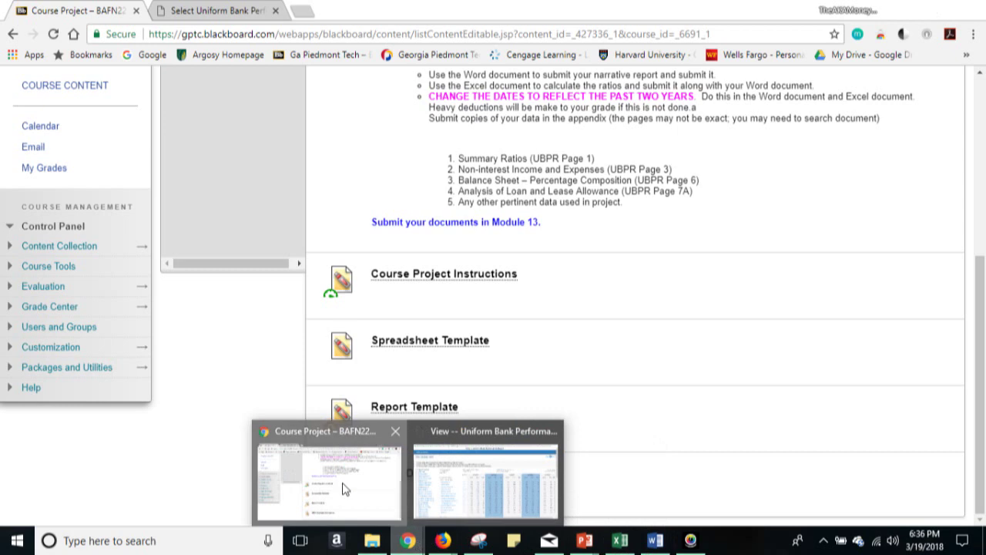
left_click(364, 500)
mouse_move(416, 539)
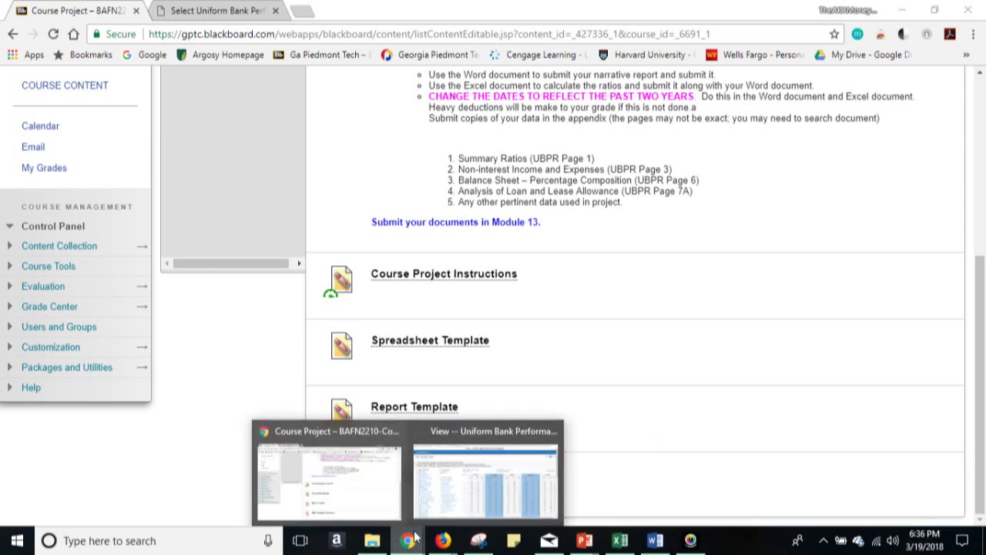
left_click(342, 489)
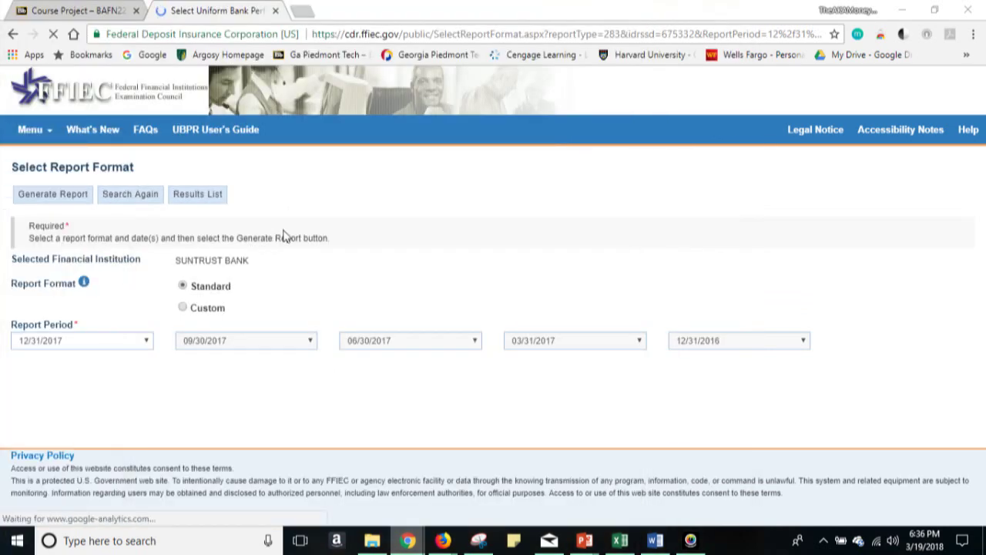
left_click(76, 198)
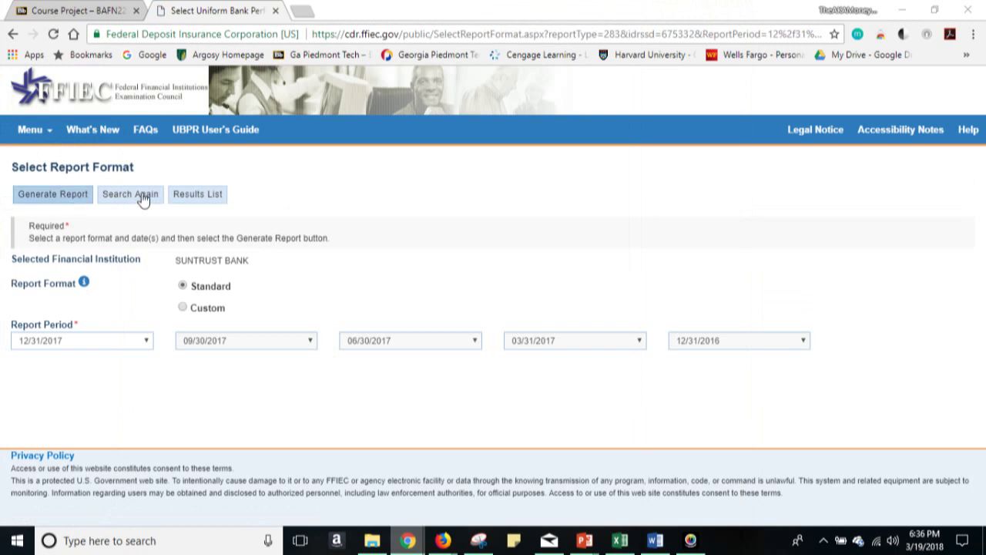
left_click(130, 194)
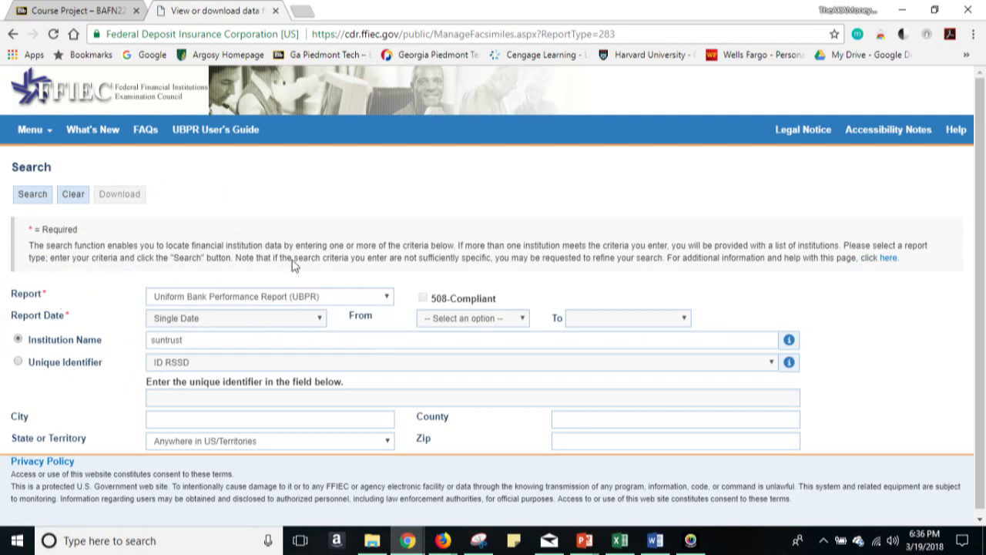
Search for SunTrust's Uniform Bank Performance Report (UBPR) by institution name and view the generated report in a maximized window
left_click(387, 299)
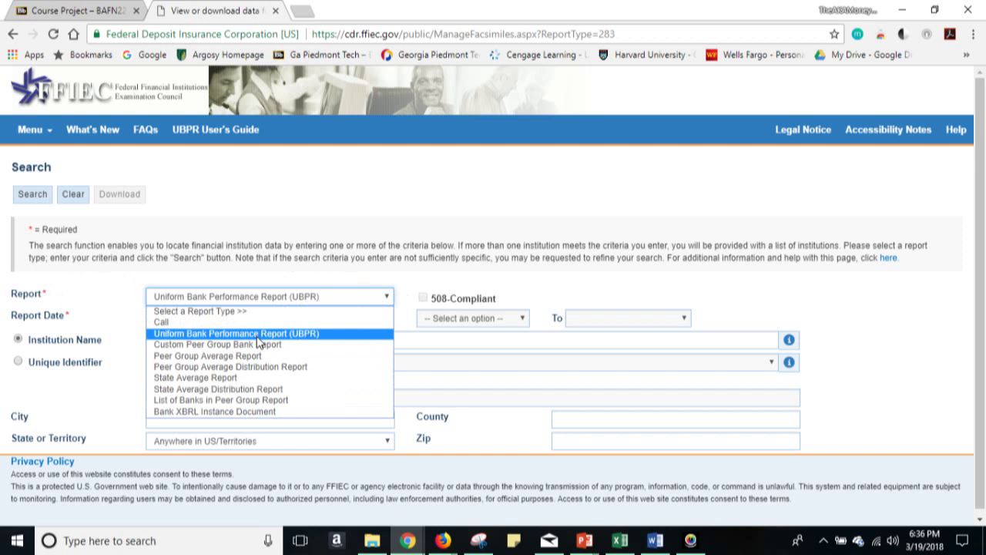
left_click(431, 281)
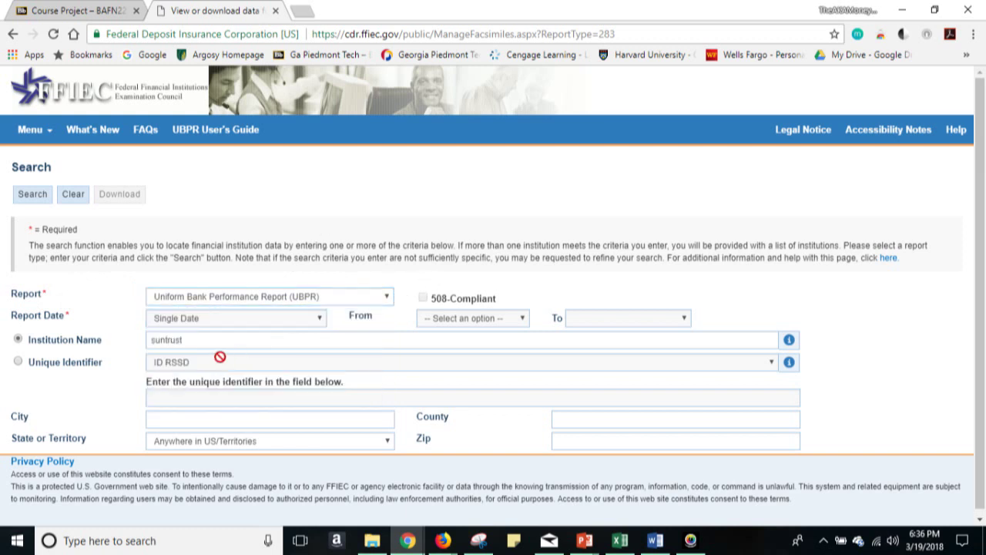
left_click(154, 344)
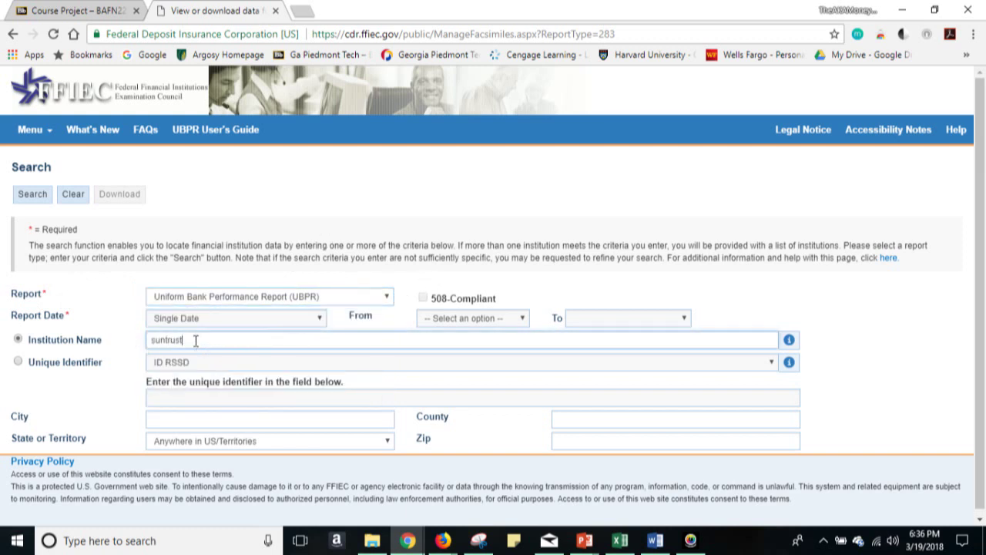
double_click(147, 340)
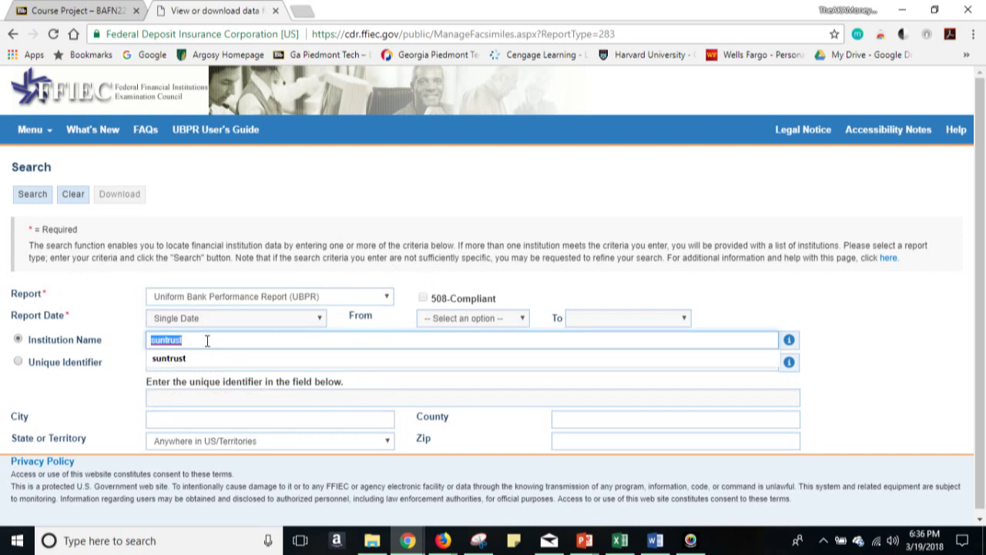
left_click(575, 295)
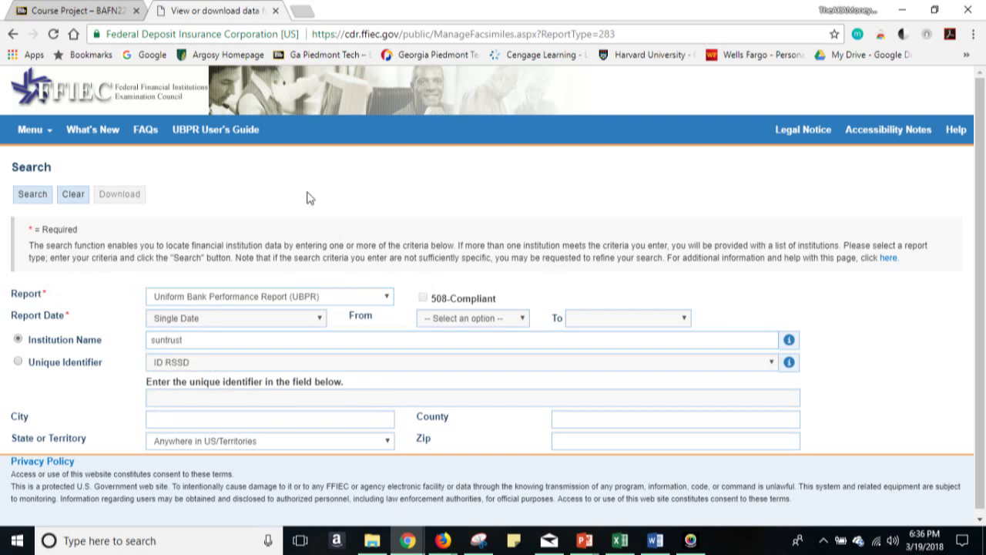
left_click(45, 199)
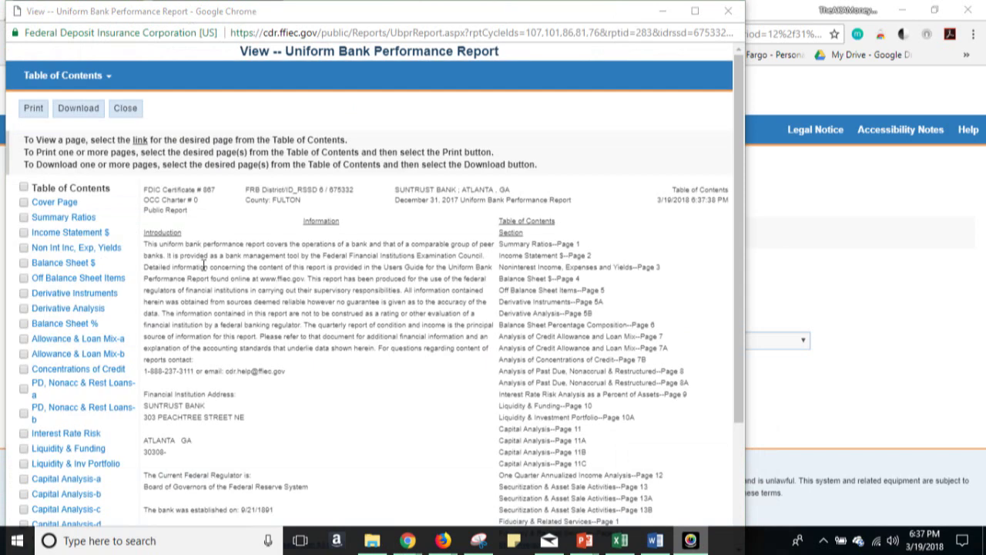
left_click(694, 11)
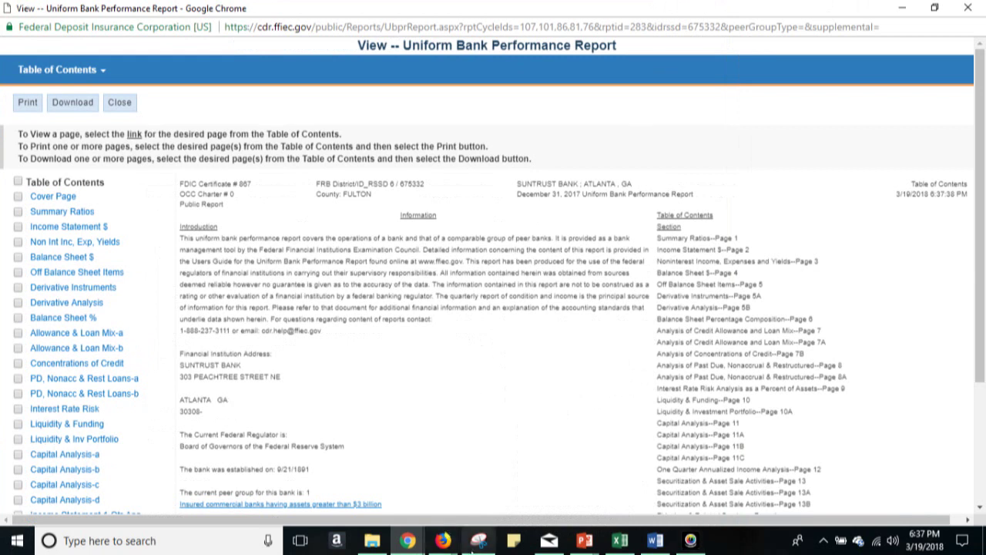
Return to the Course Project page and review the list of UBPR pages required in the appendix
left_click(409, 542)
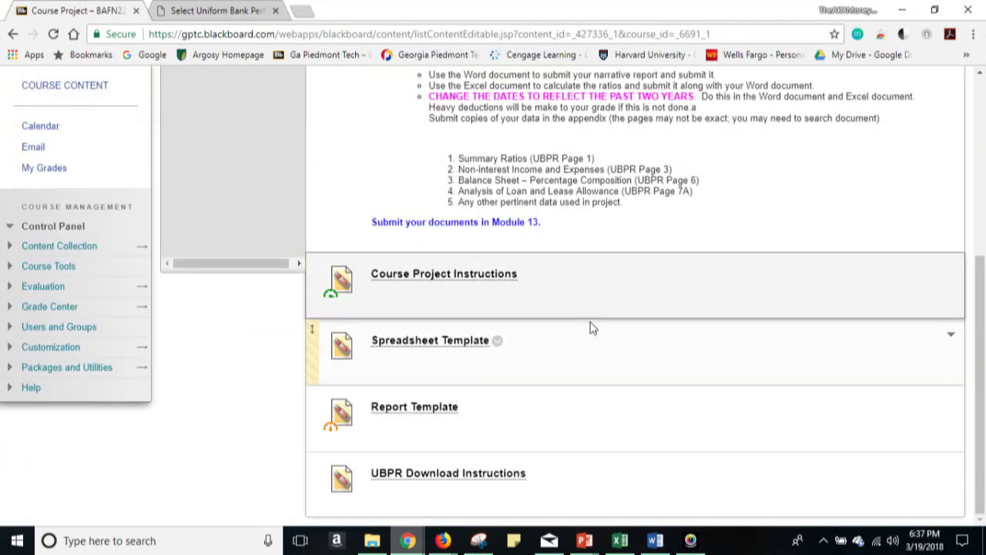
scroll(590, 322, "up", 2)
scroll(472, 329, "up", 1)
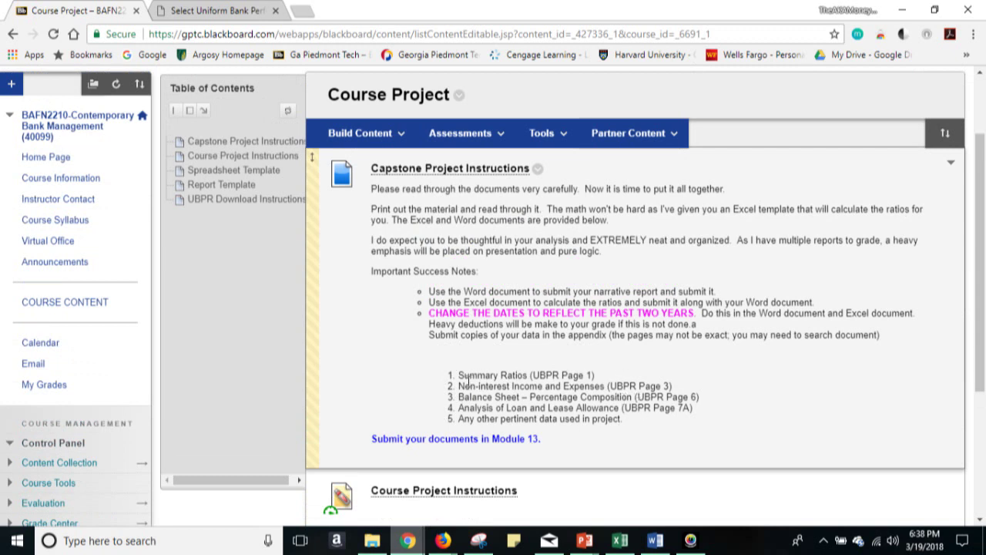
Switch to the HomeStudyProjectInstructions document in Word and skim from the Frequently Asked Questions through the report's ratio tables
mouse_move(655, 540)
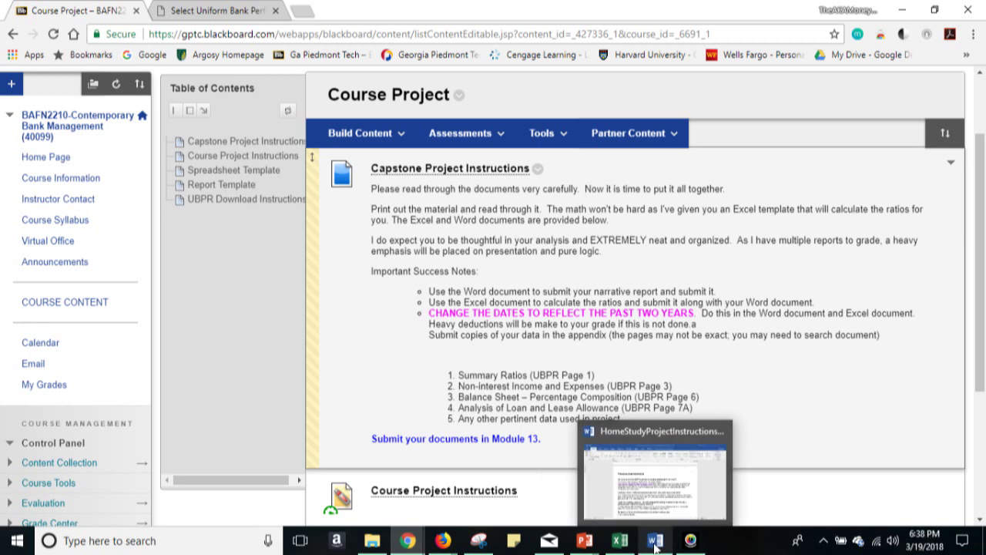
left_click(647, 509)
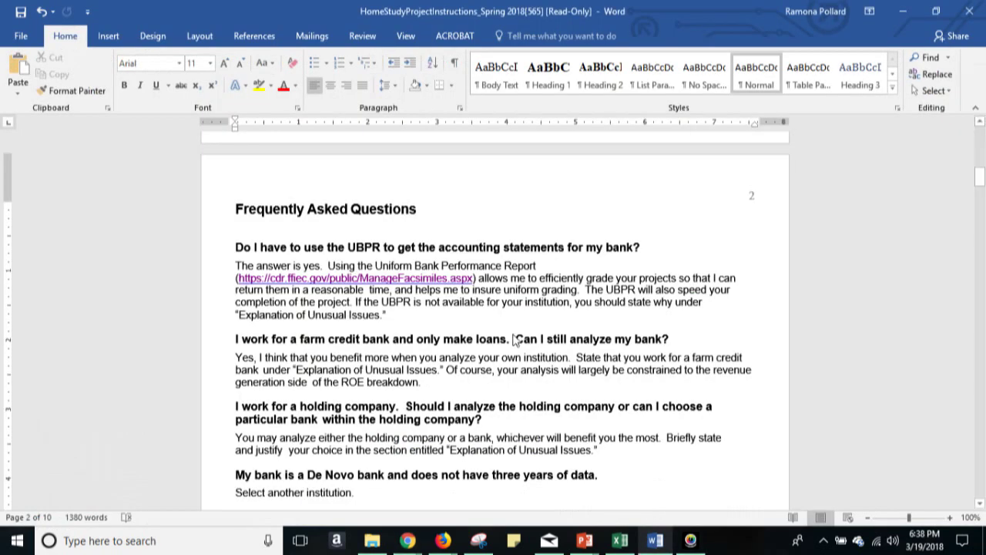
scroll(516, 329, "down", 3)
scroll(516, 330, "down", 20)
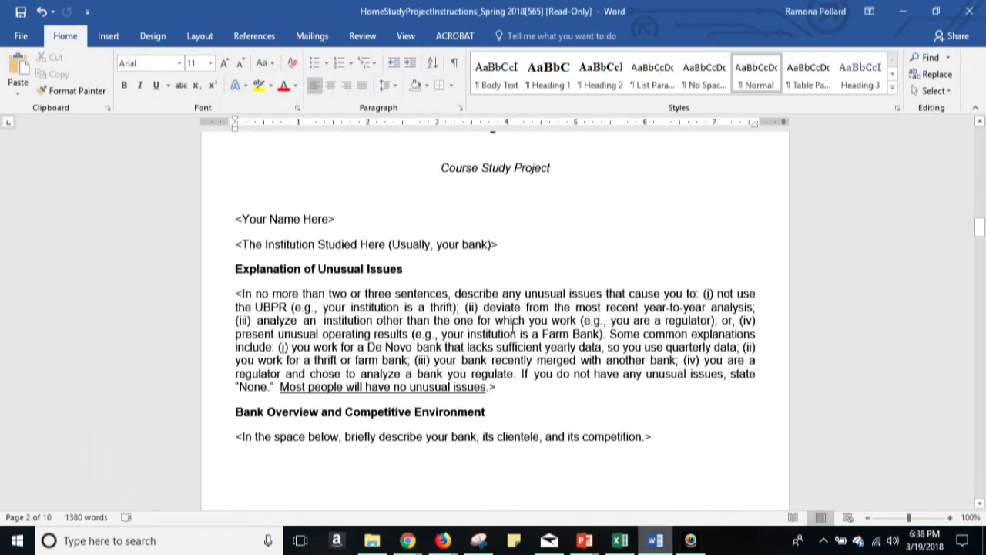
scroll(510, 329, "down", 15)
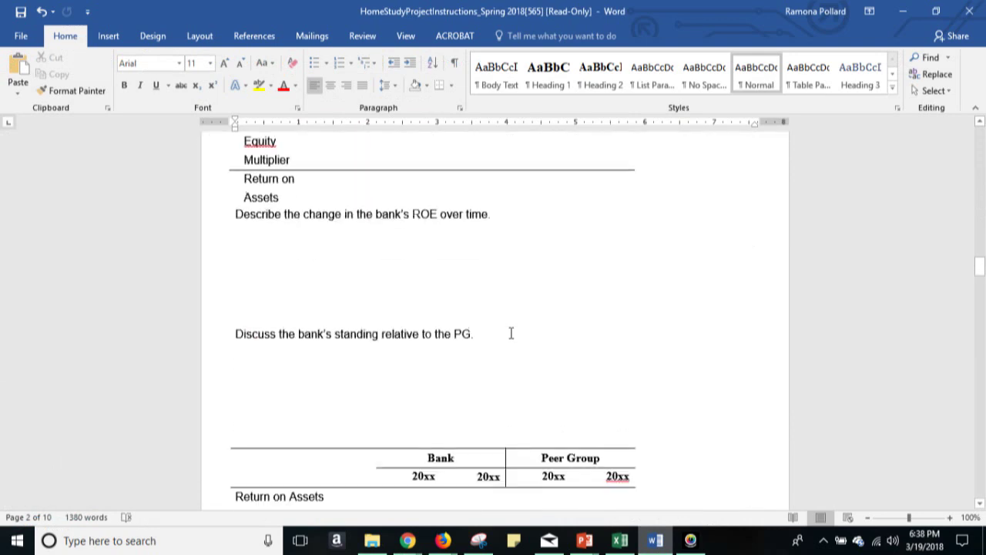
scroll(511, 333, "up", 4)
scroll(511, 332, "down", 6)
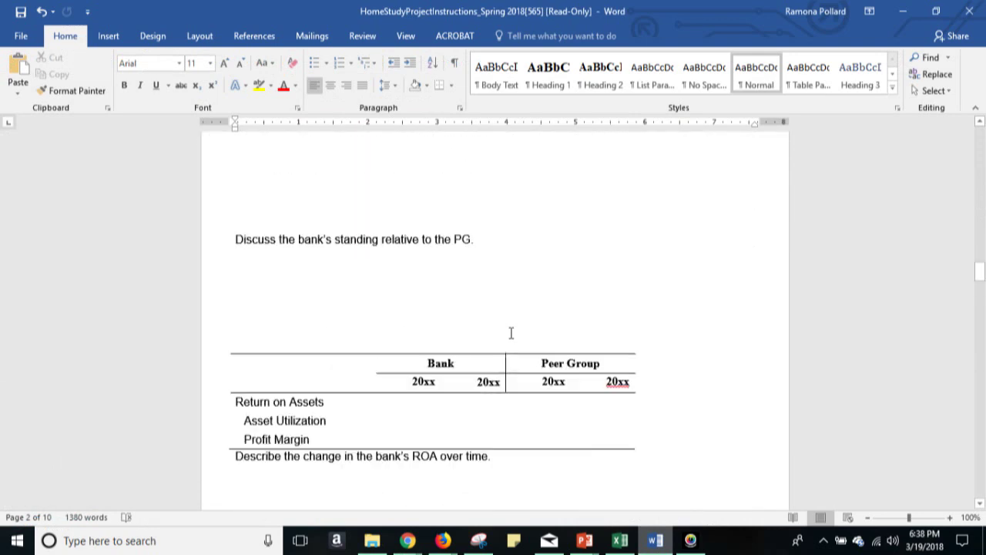
scroll(511, 332, "up", 7)
scroll(511, 333, "up", 20)
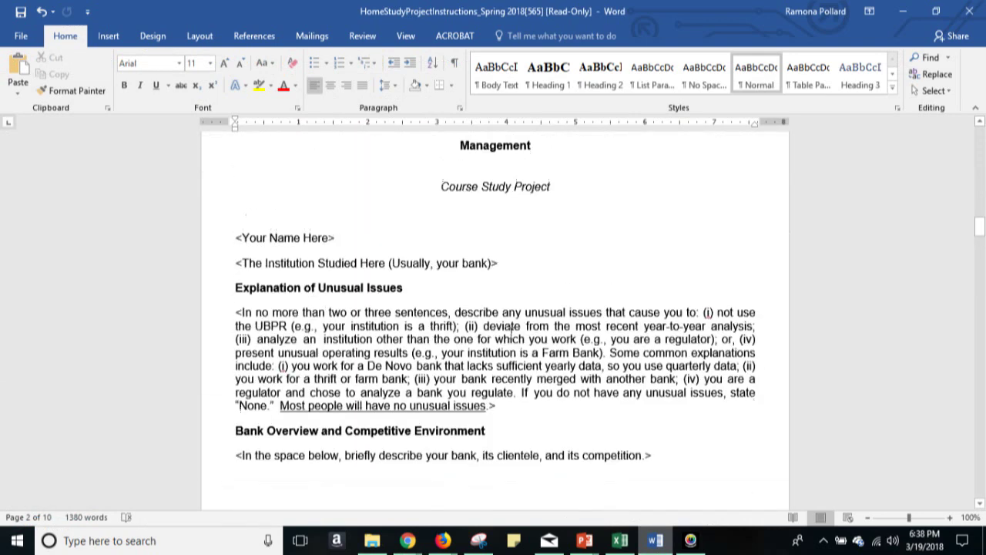
Review the Bank Financial Analysis report layout from its title page through Unusual Issues and Bank Overview to the Return on Equity table
scroll(510, 333, "down", 3)
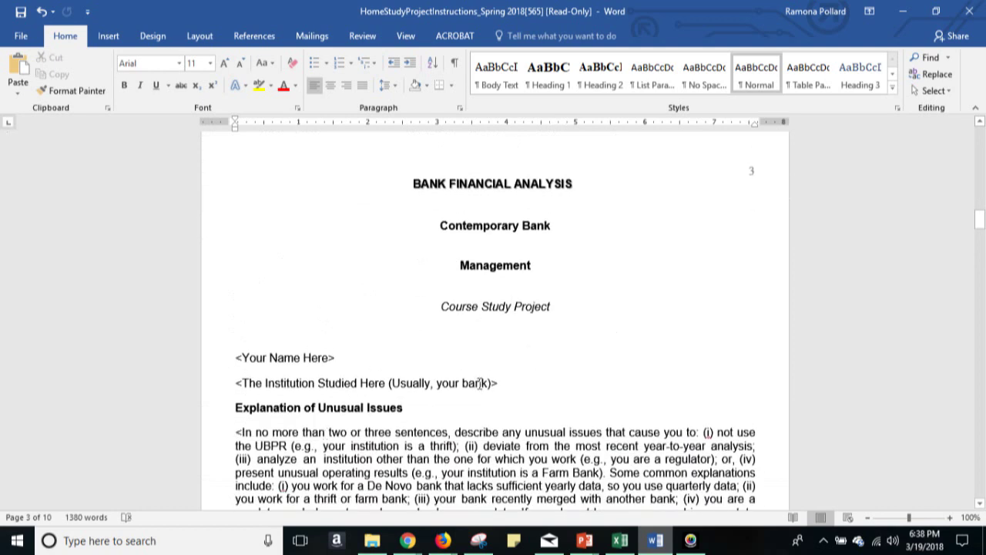
scroll(561, 370, "down", 5)
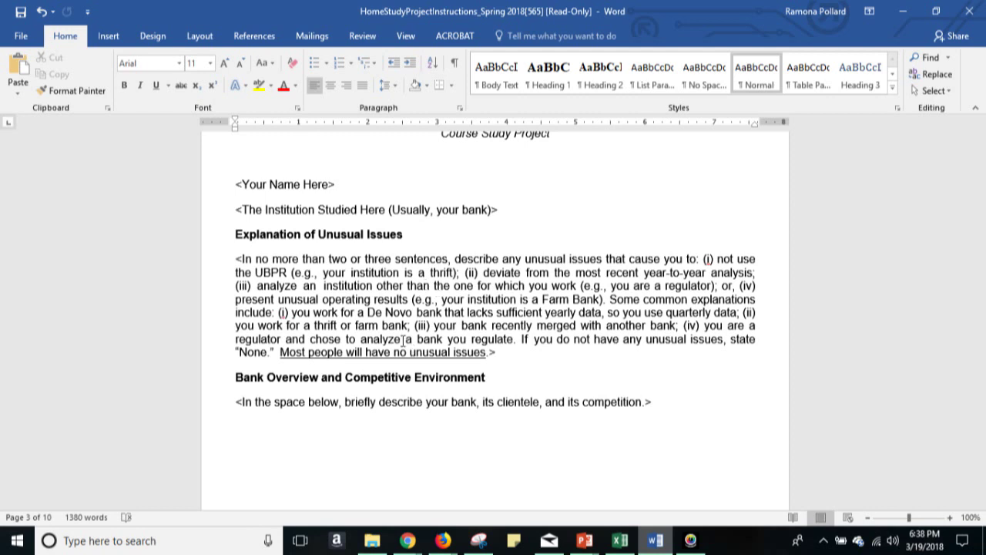
scroll(544, 305, "down", 3)
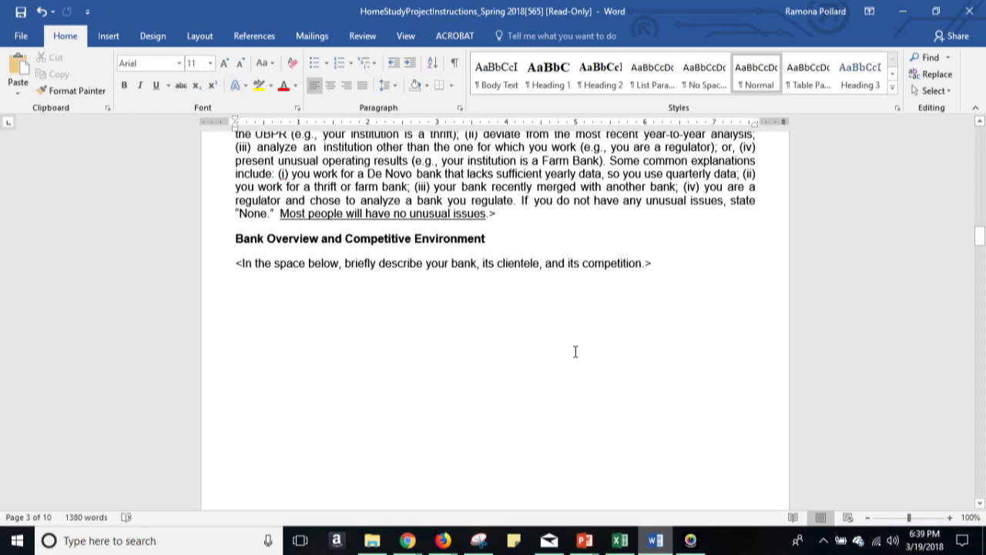
scroll(575, 351, "down", 10)
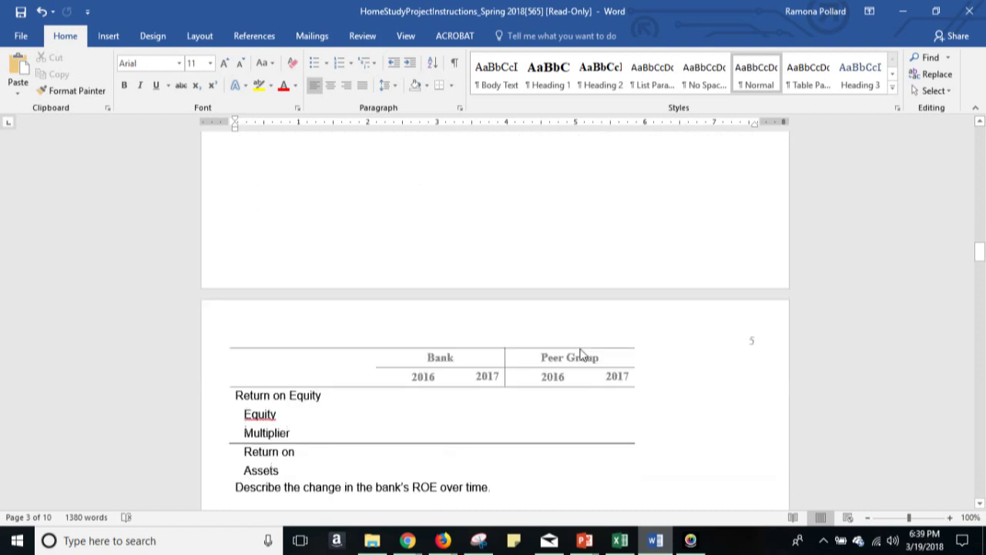
scroll(581, 347, "down", 3)
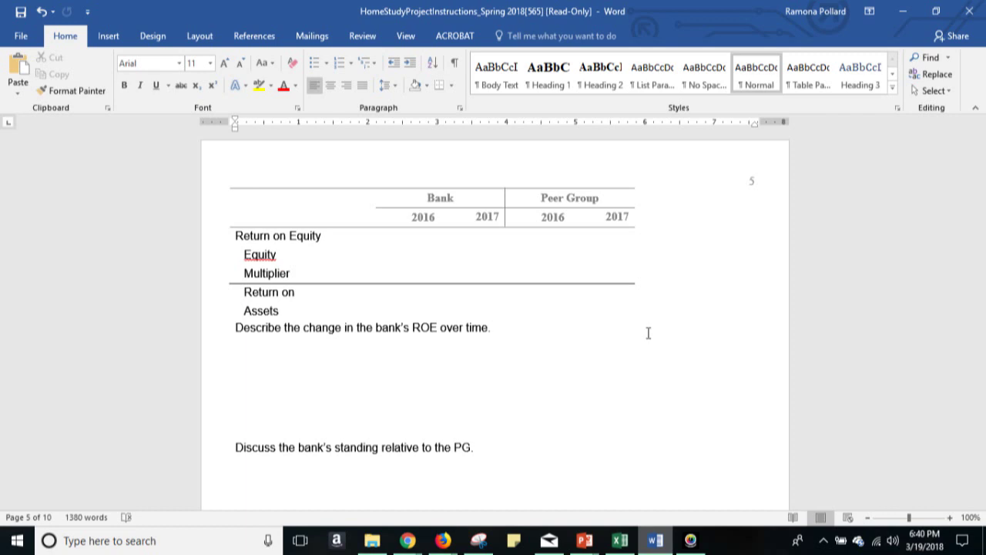
Switch to the Course Project page in Chrome and look over the Spreadsheet Template and other file links
mouse_move(619, 547)
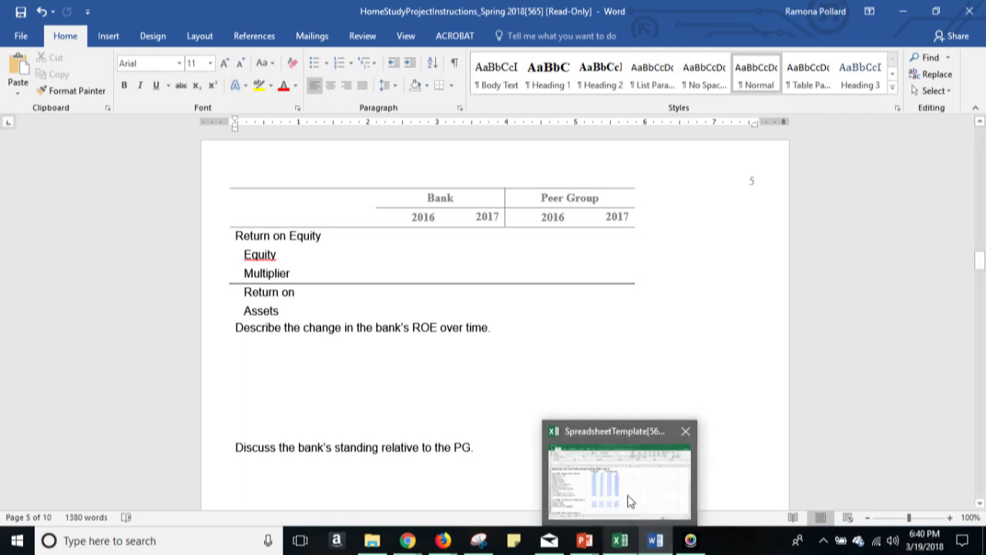
mouse_move(632, 486)
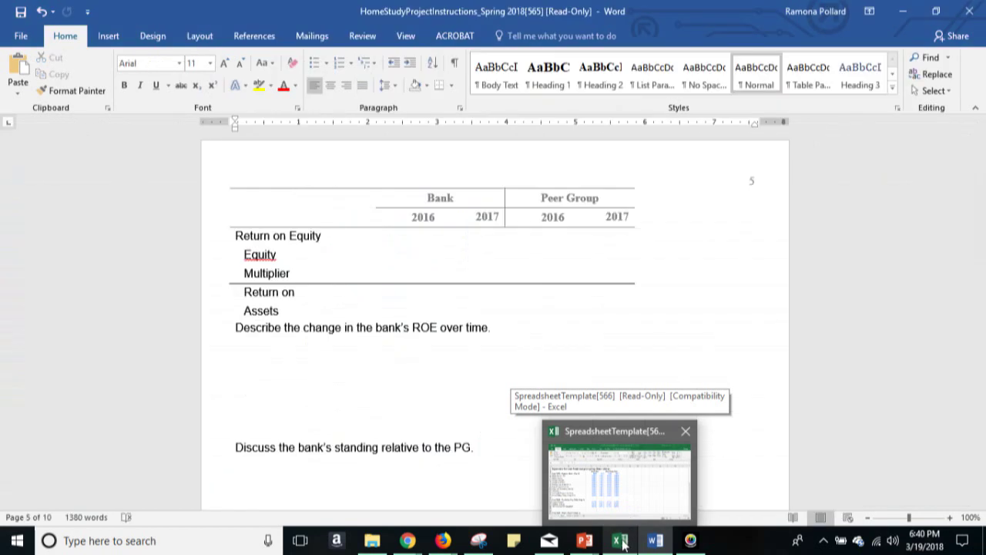
left_click(627, 493)
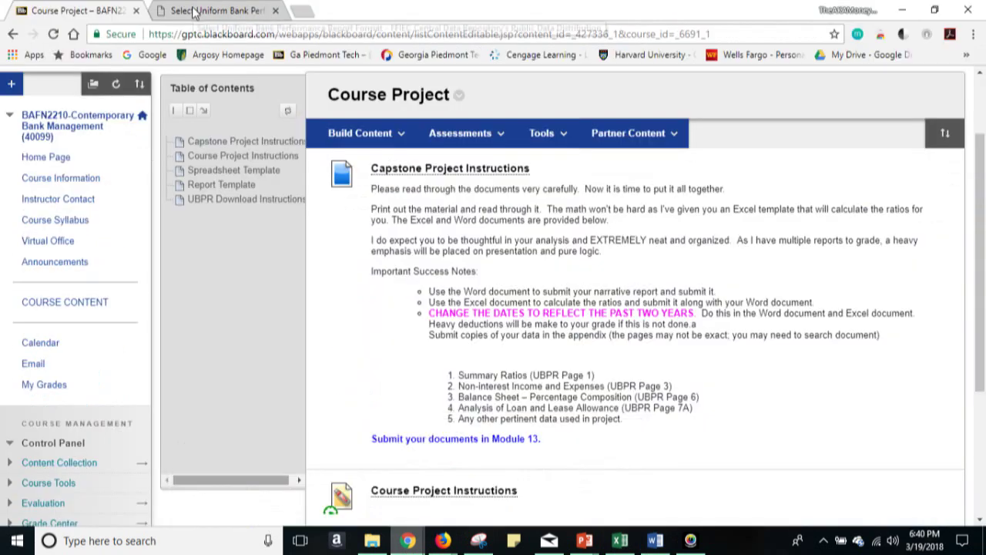
scroll(620, 347, "down", 3)
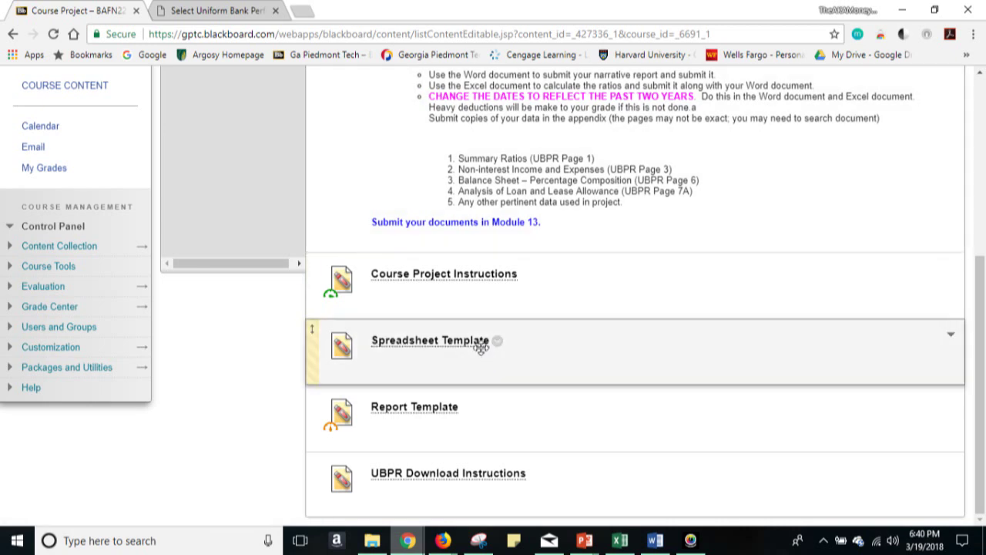
Switch to the SpreadsheetTemplate workbook in Excel and review the bank and peer group inputs and the calculated project ratios
left_click(593, 470)
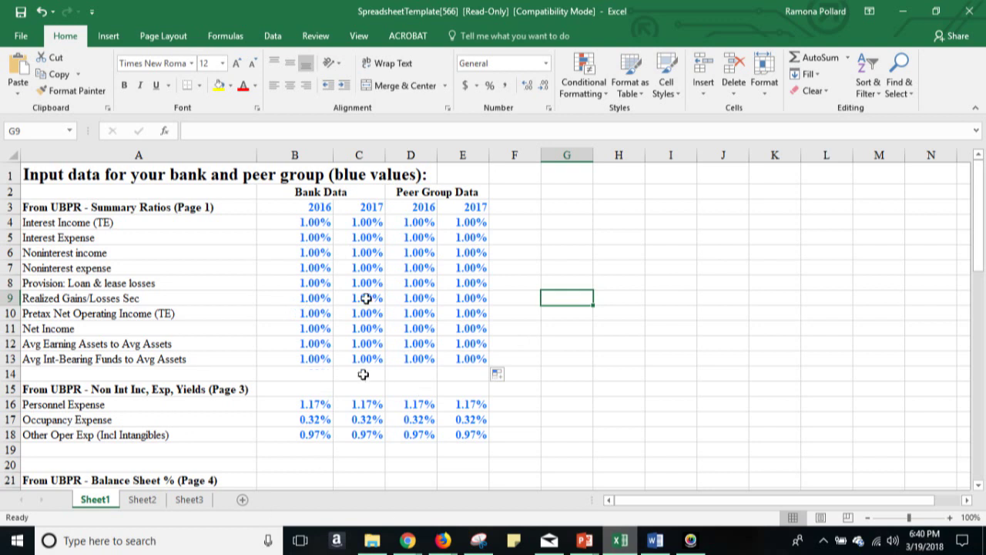
scroll(618, 300, "down", 4)
scroll(618, 301, "down", 5)
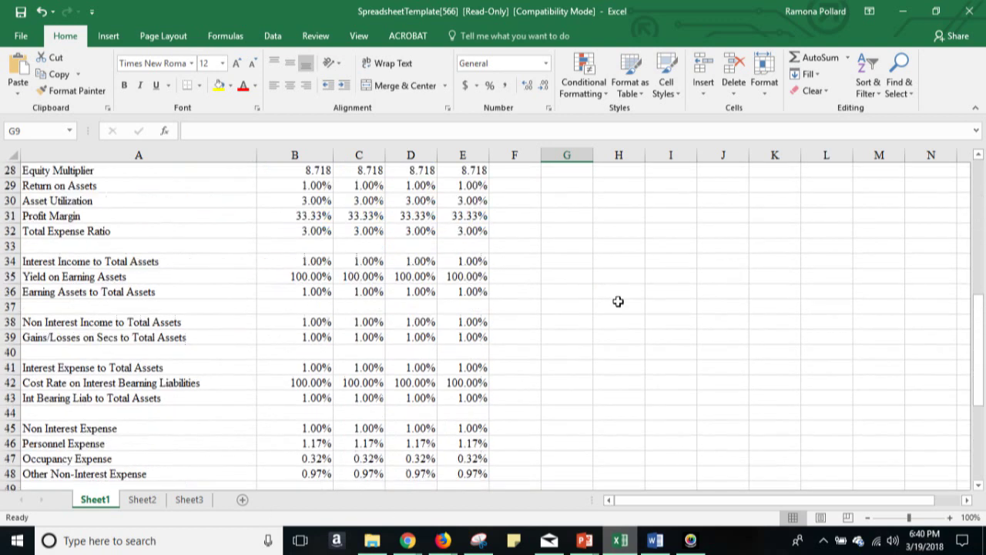
scroll(686, 319, "up", 3)
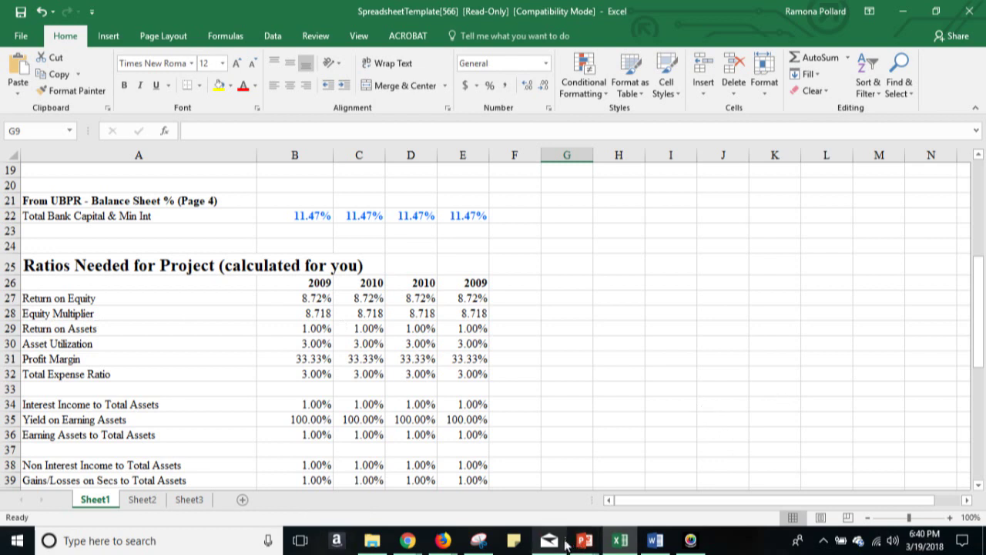
scroll(572, 286, "up", 5)
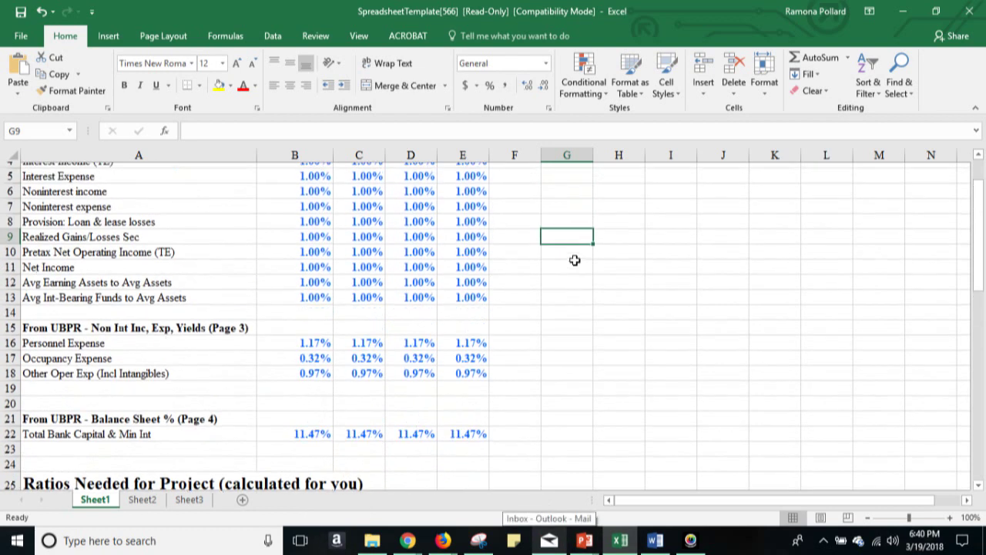
scroll(406, 220, "up", 2)
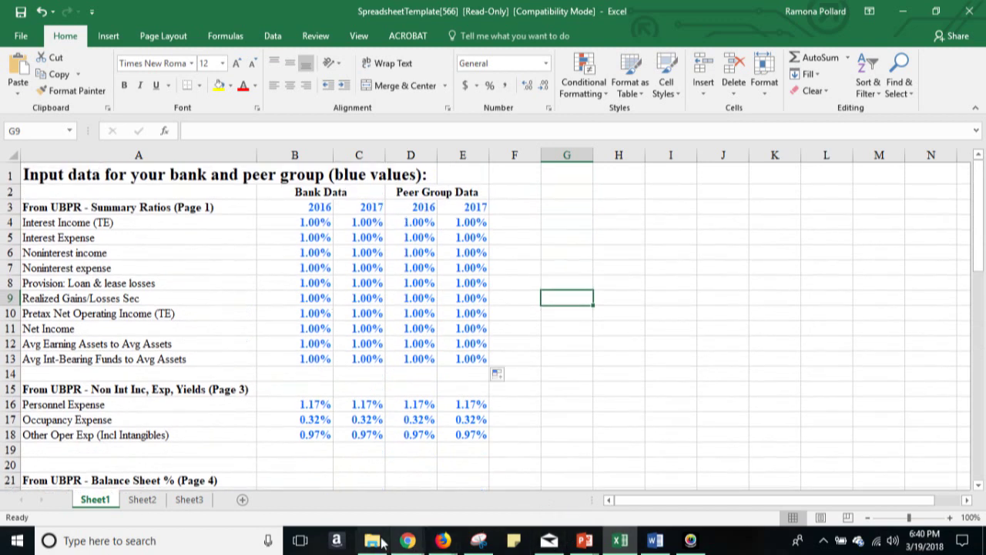
Switch to the SunTrust UBPR windows in Chrome and examine the Summary Ratios page for bank and peer group figures
left_click(407, 540)
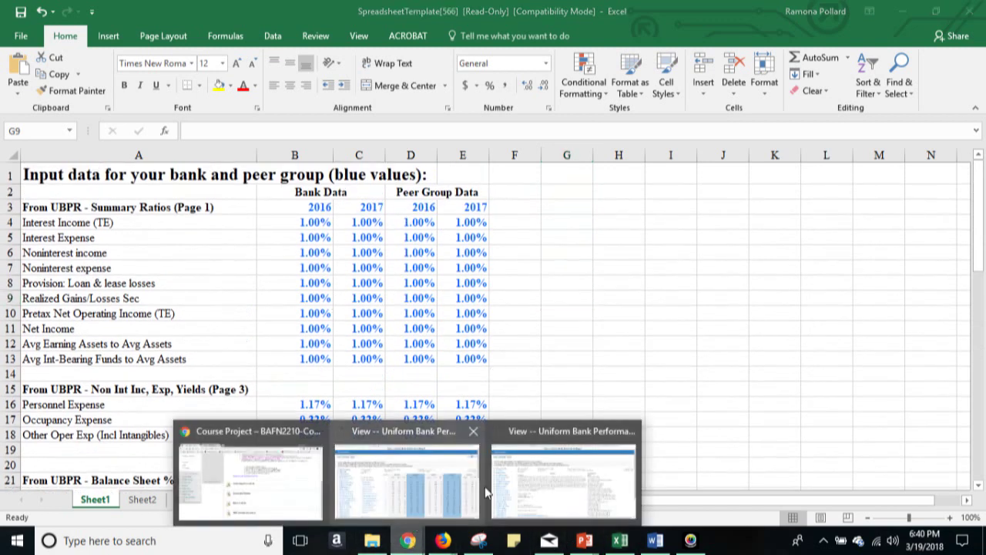
left_click(525, 490)
mouse_move(378, 537)
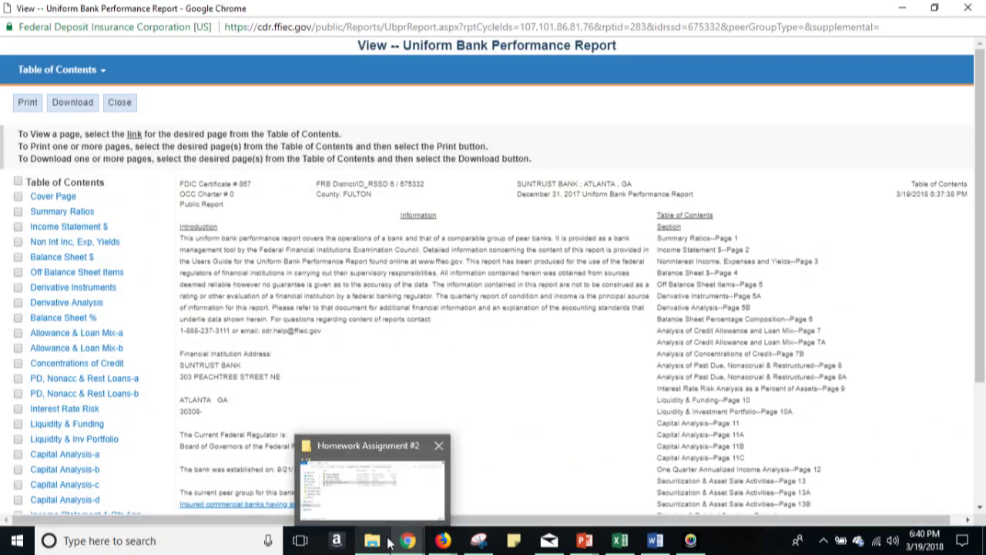
mouse_move(408, 540)
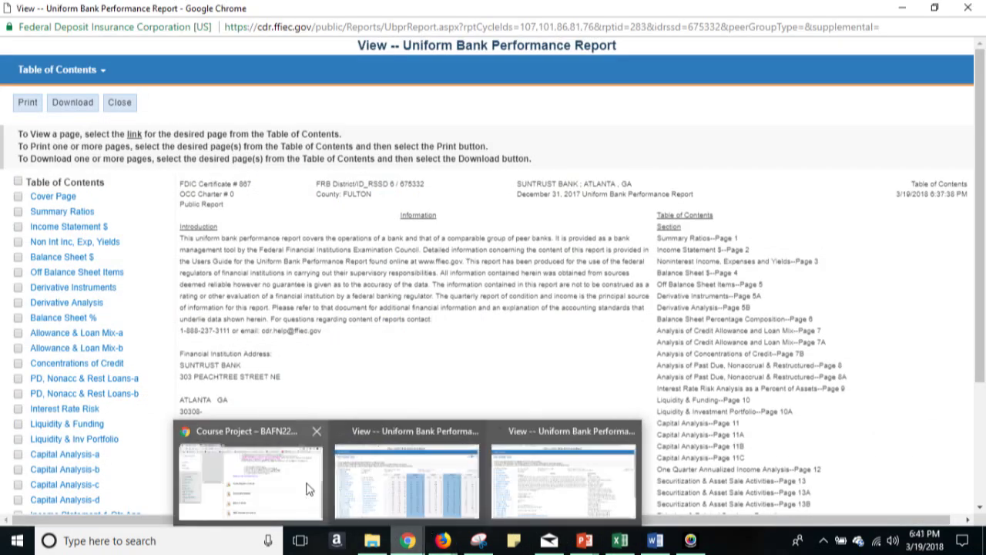
left_click(410, 487)
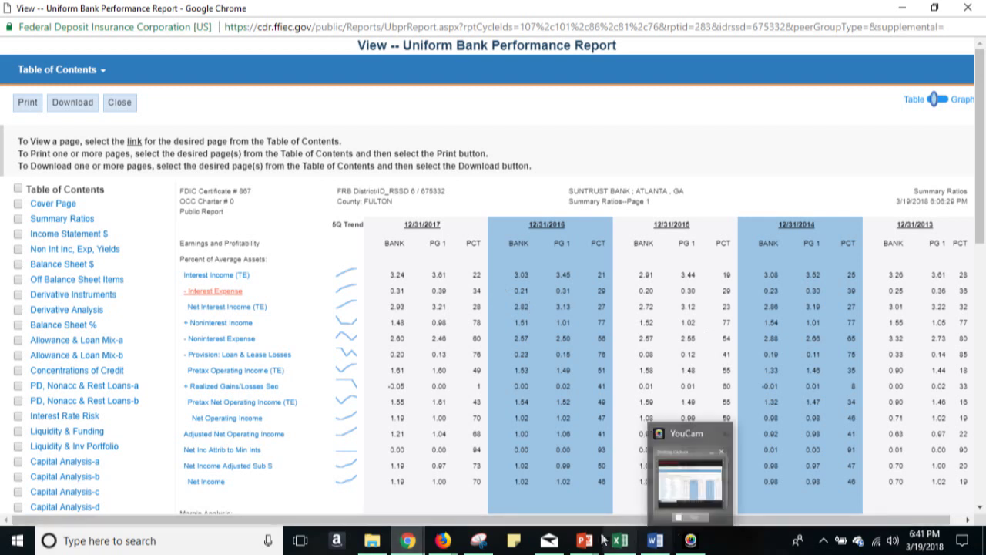
In the Excel template, set the bank's Interest Income (TE) to 3.06% for 2016 and 3.24% for 2017
mouse_move(616, 544)
left_click(616, 494)
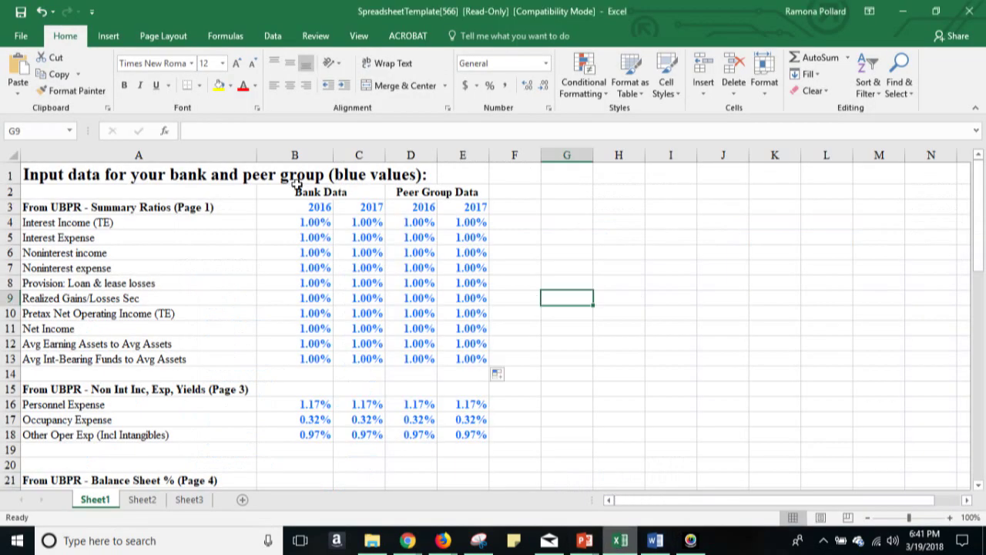
left_click(322, 221)
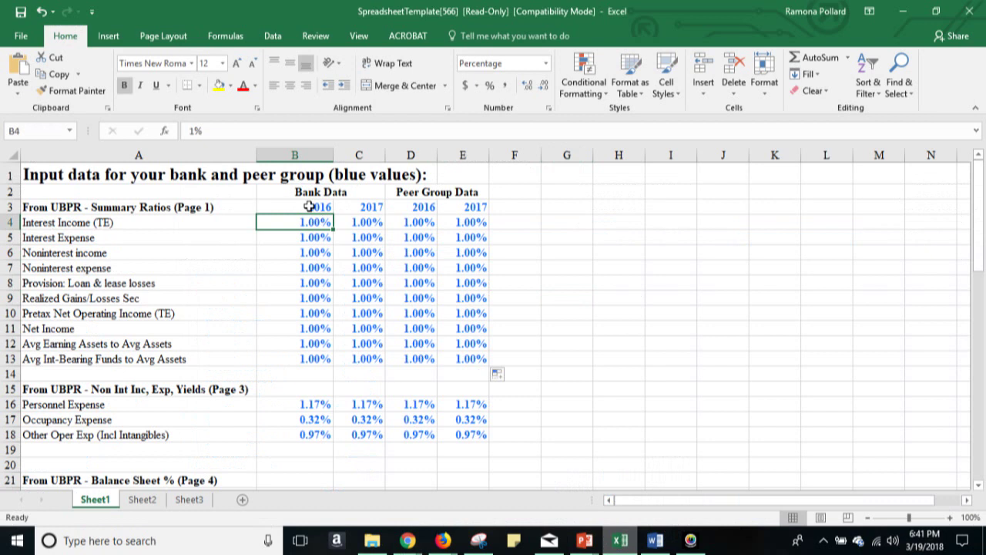
type("3%.06")
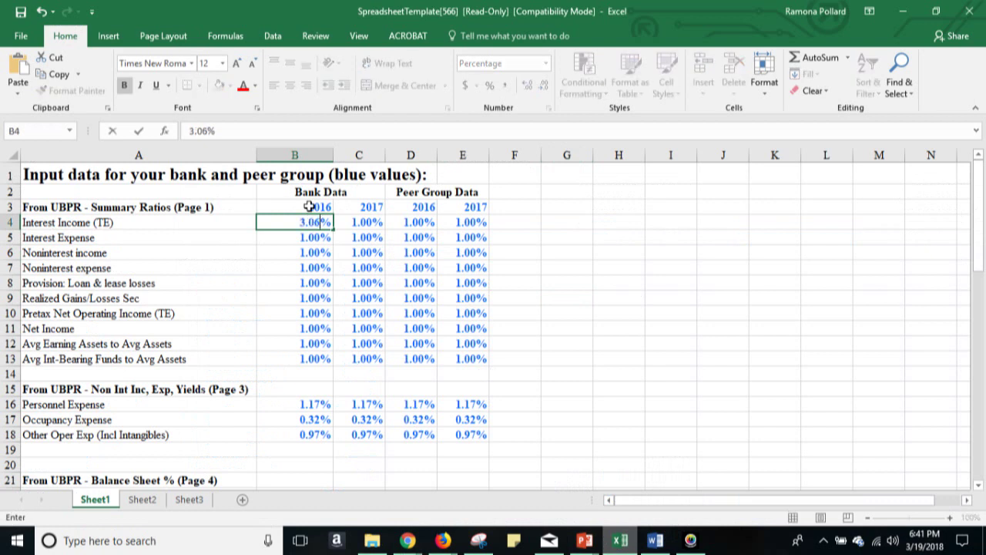
left_click(361, 221)
type("3.24")
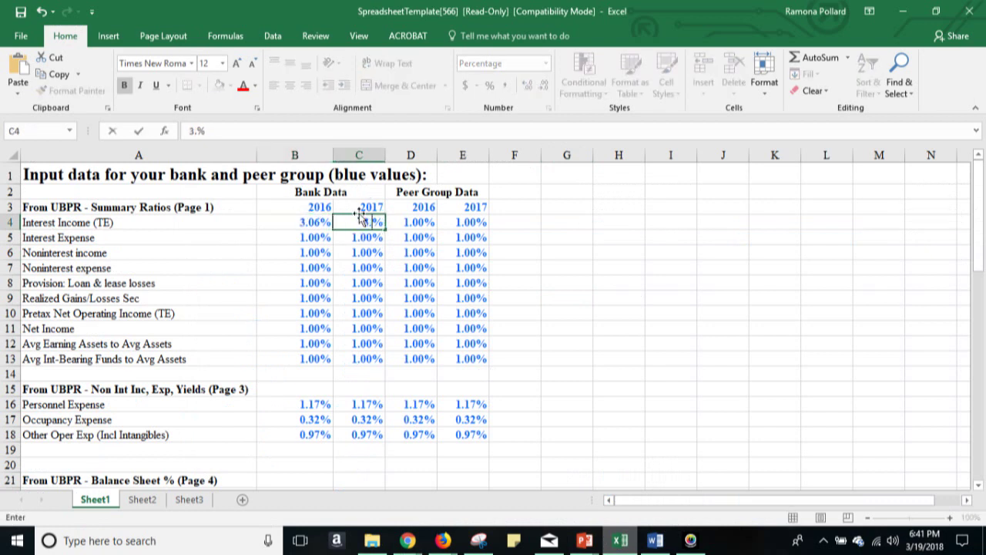
left_click(533, 225)
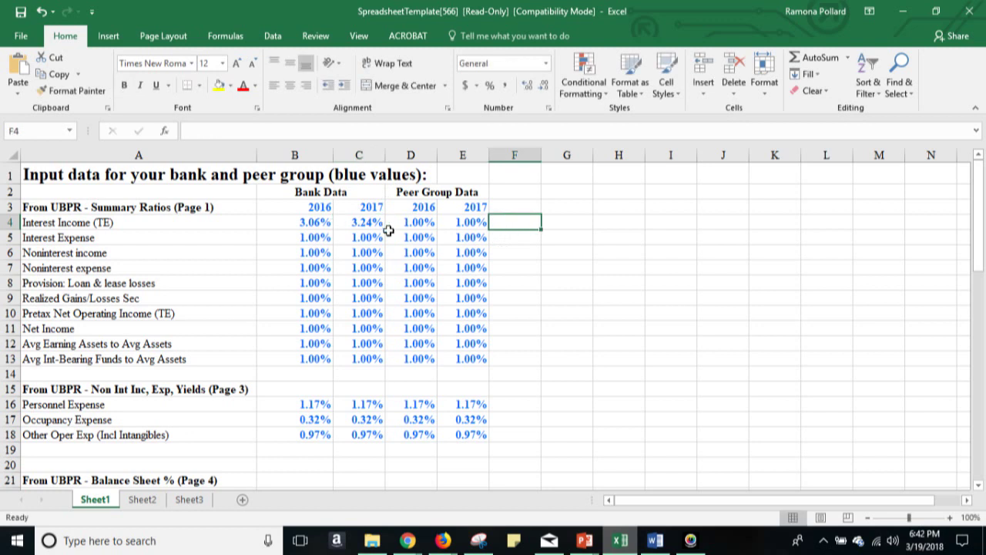
Check the peer figures in the UBPR Summary Ratios, and set peer group Interest Income (TE) to 3.45% for 2016 and 3.61% for 2017
mouse_move(408, 540)
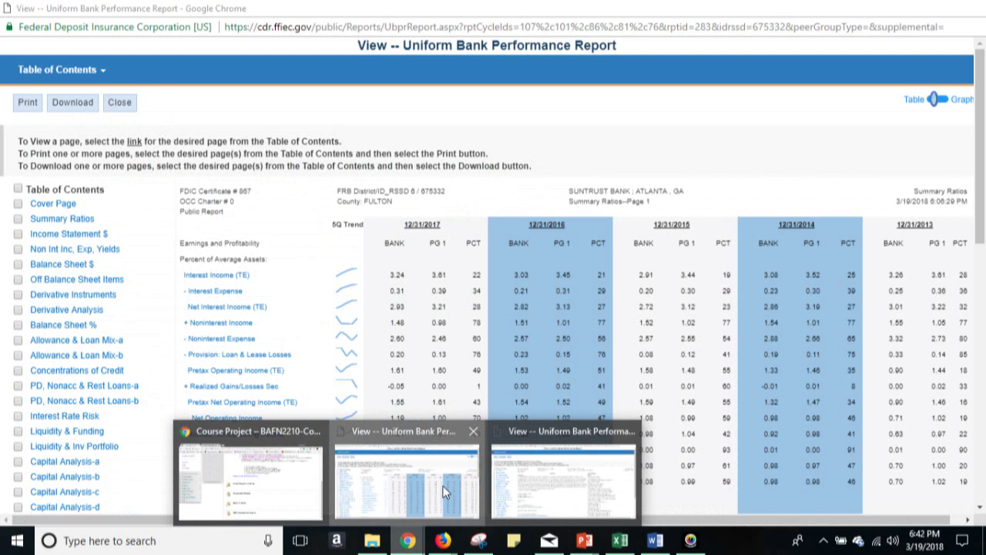
left_click(445, 497)
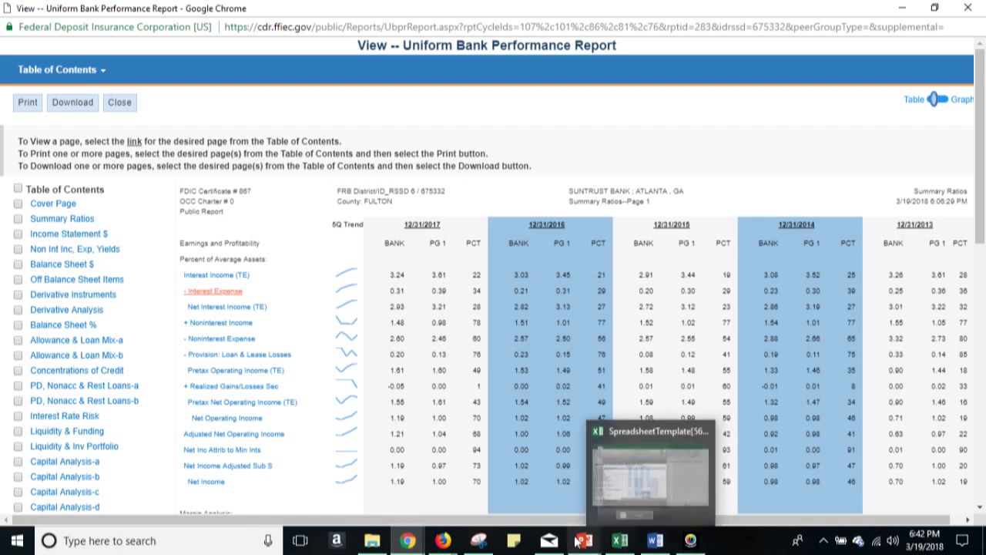
left_click(617, 544)
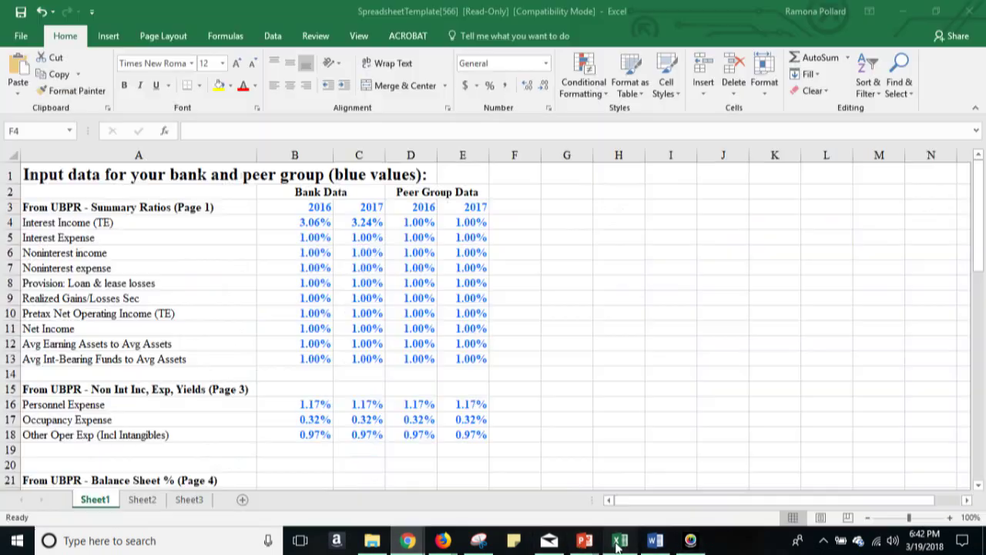
left_click(433, 222)
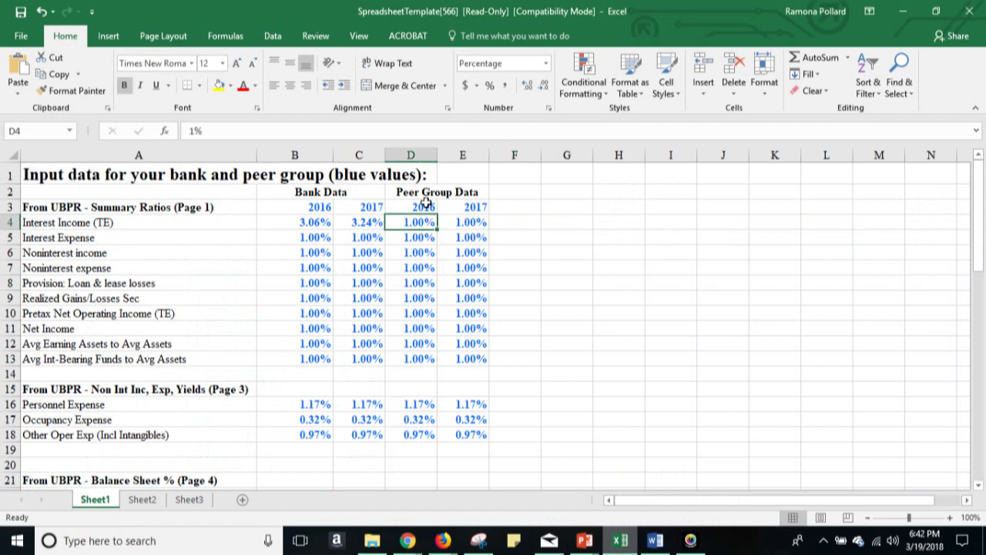
type("3%.45%")
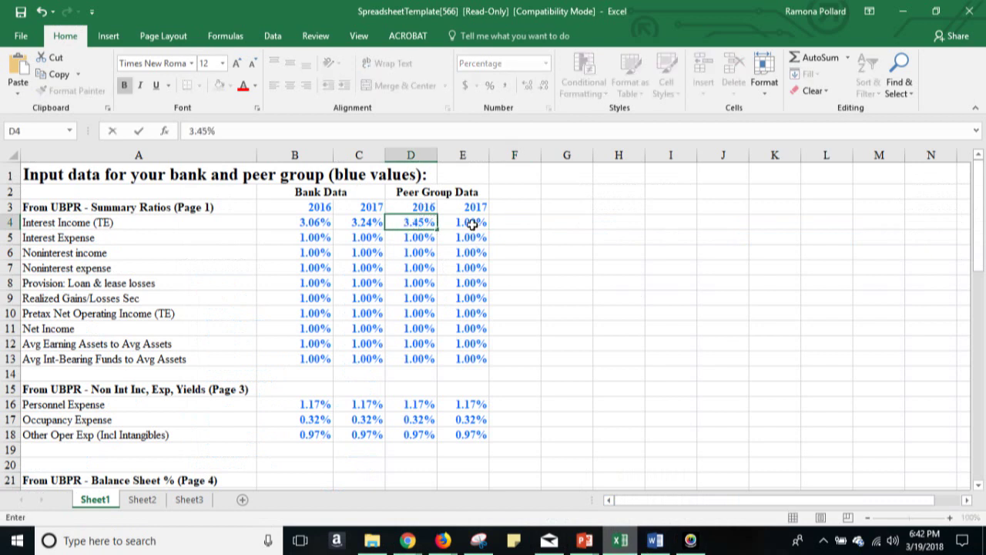
left_click(471, 221)
type("3.61")
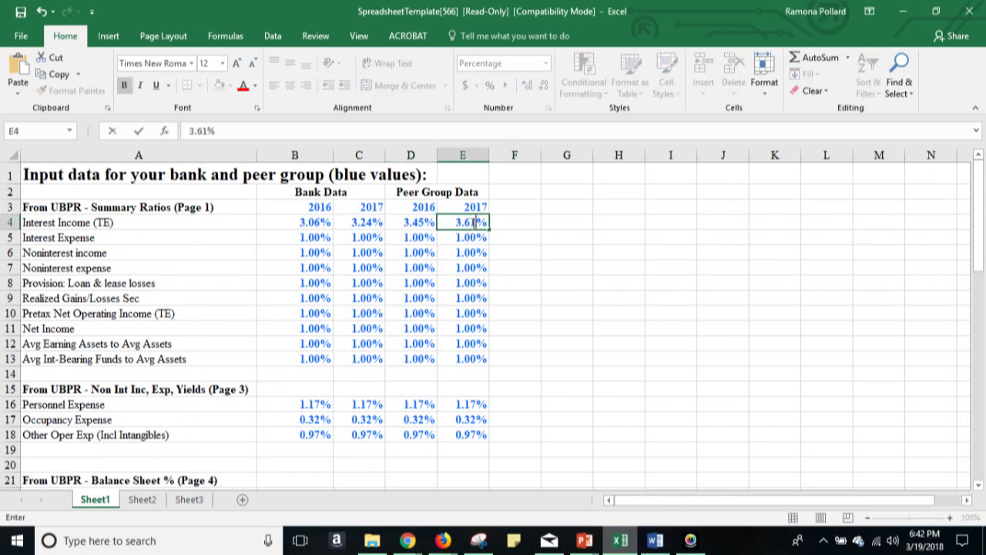
Commit the last peer group entry and review the calculated project ratios further down the Excel template
left_click(583, 232)
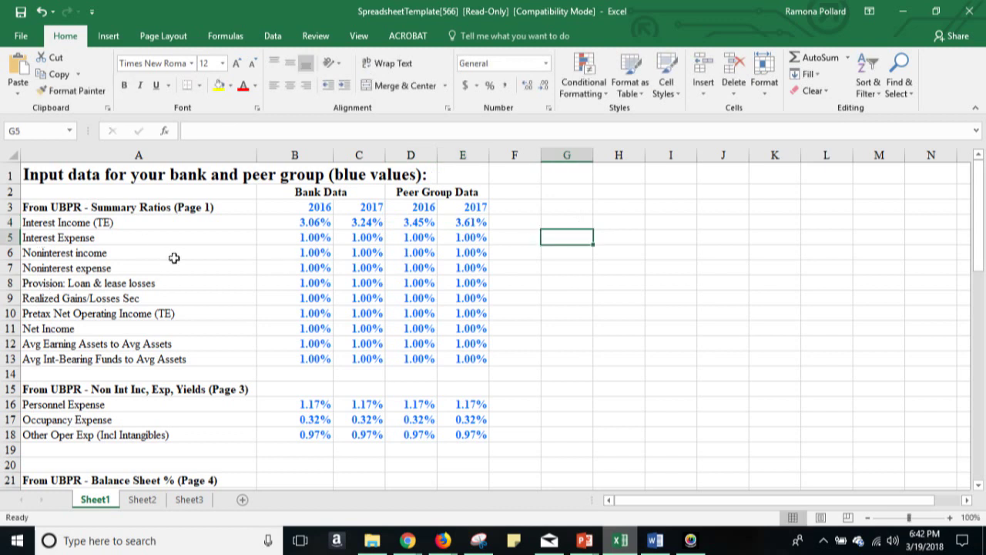
scroll(540, 334, "down", 7)
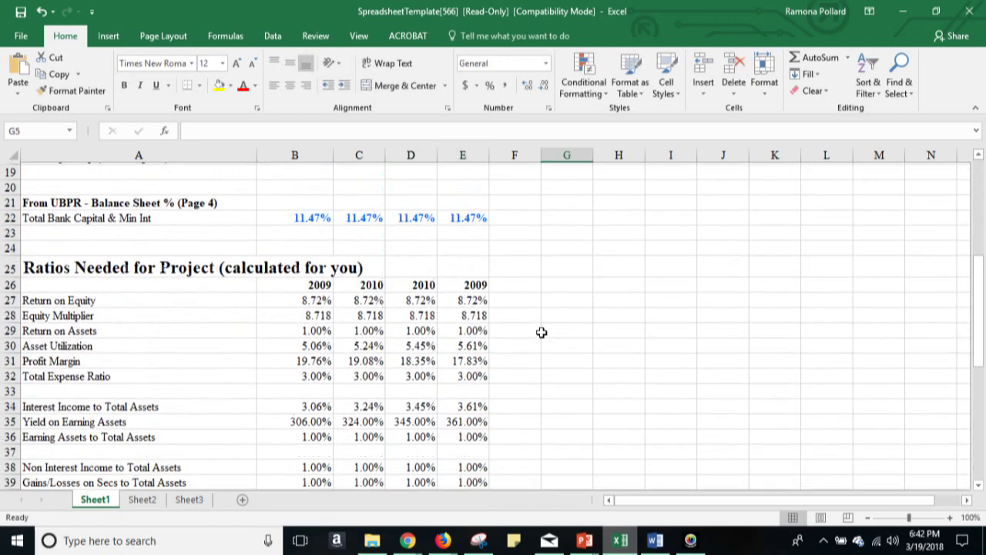
scroll(542, 332, "down", 7)
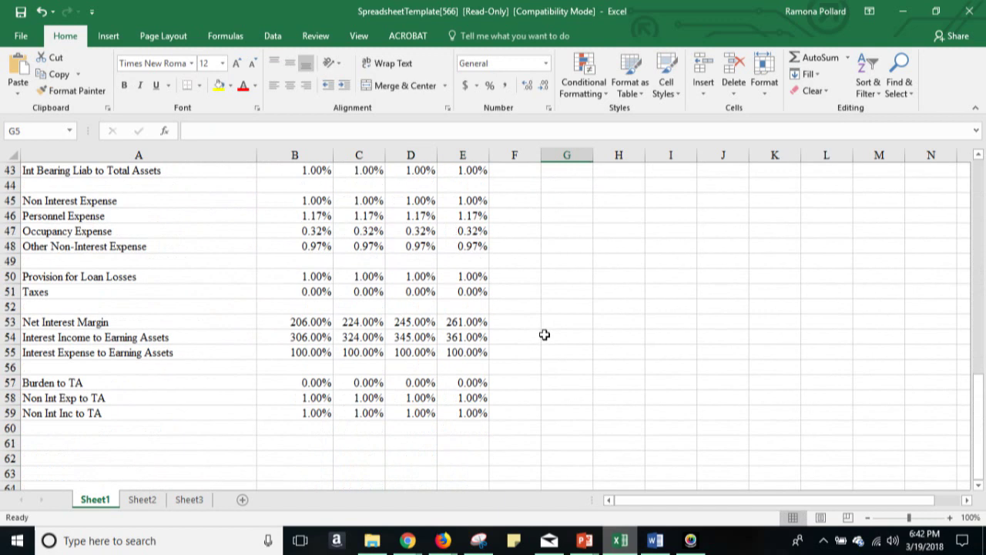
scroll(545, 323, "up", 1)
scroll(545, 323, "up", 13)
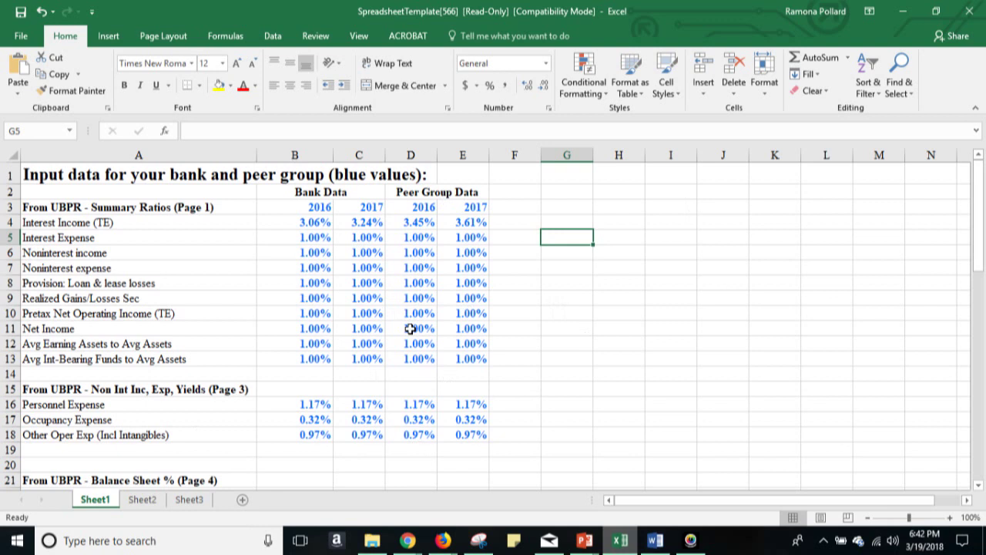
View the Return on Equity table in the Word project instructions, and switch to the UBPR Summary Ratios in Chrome to examine the bank's figures
left_click(654, 540)
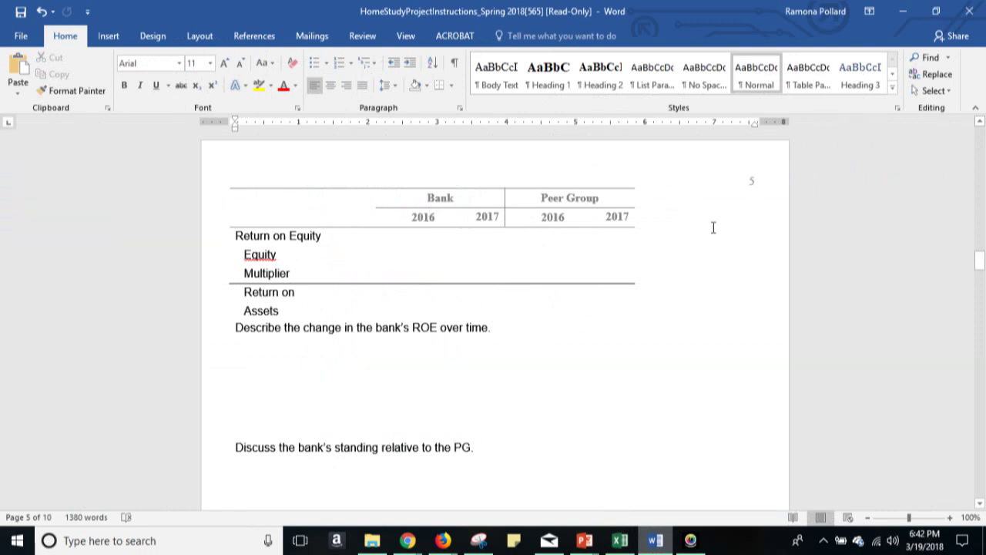
mouse_move(407, 539)
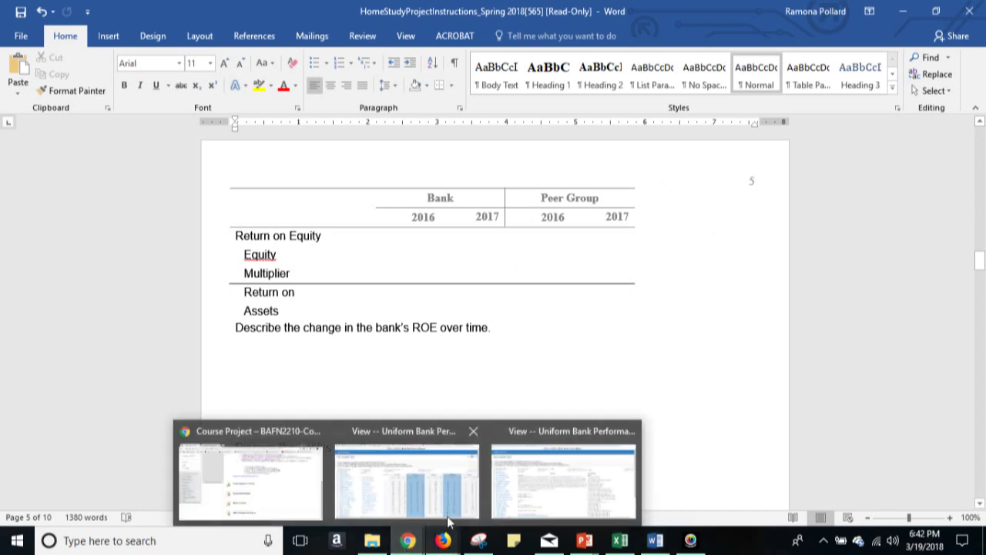
left_click(450, 487)
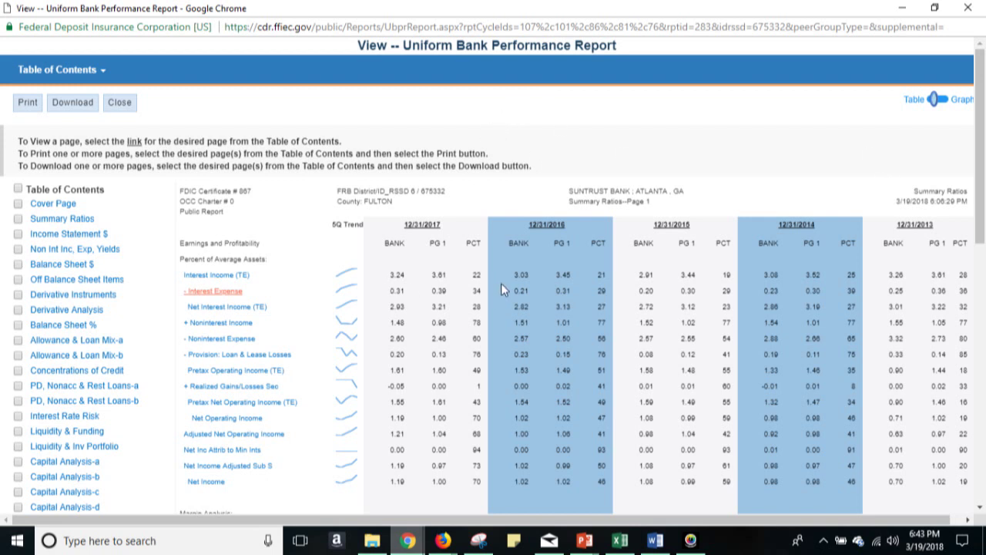
Switch to the project instructions in Word and review the ratio tables and questions from Return on Assets through the Overall Evaluation section
left_click(653, 539)
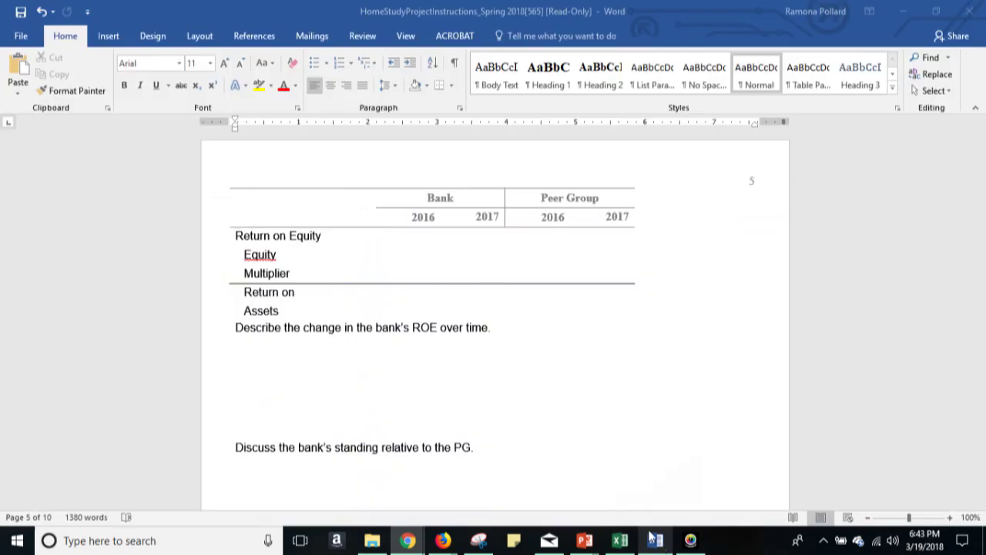
scroll(519, 262, "down", 10)
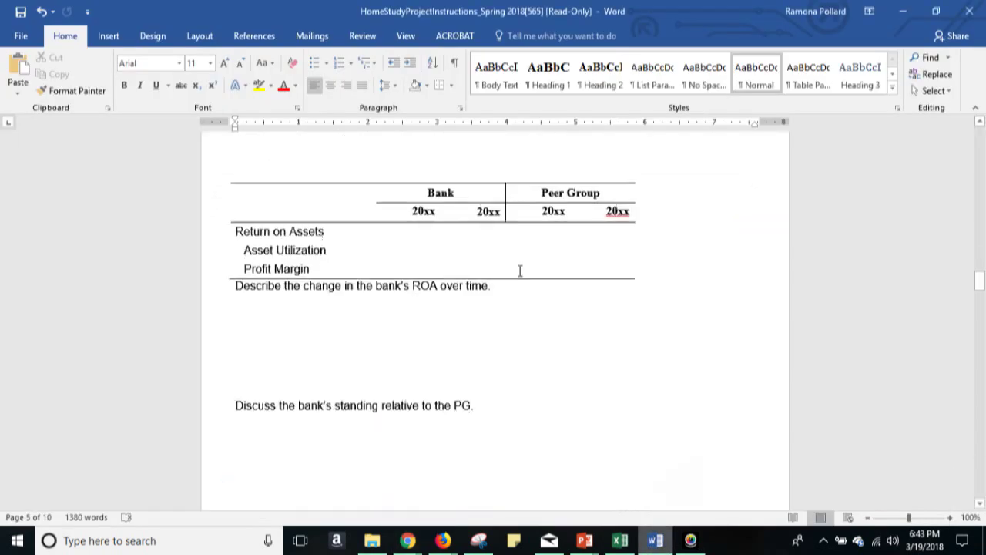
scroll(520, 270, "down", 1)
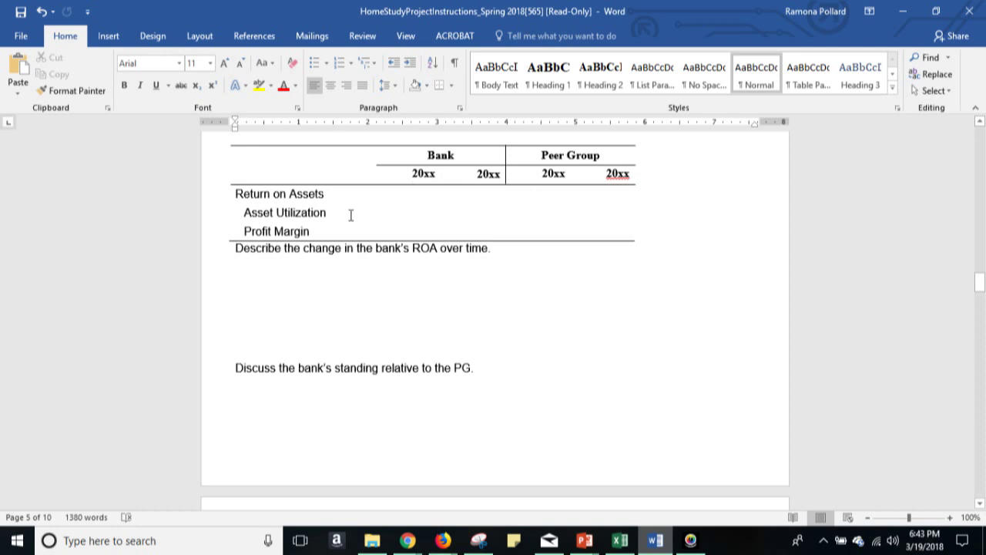
scroll(350, 215, "down", 1)
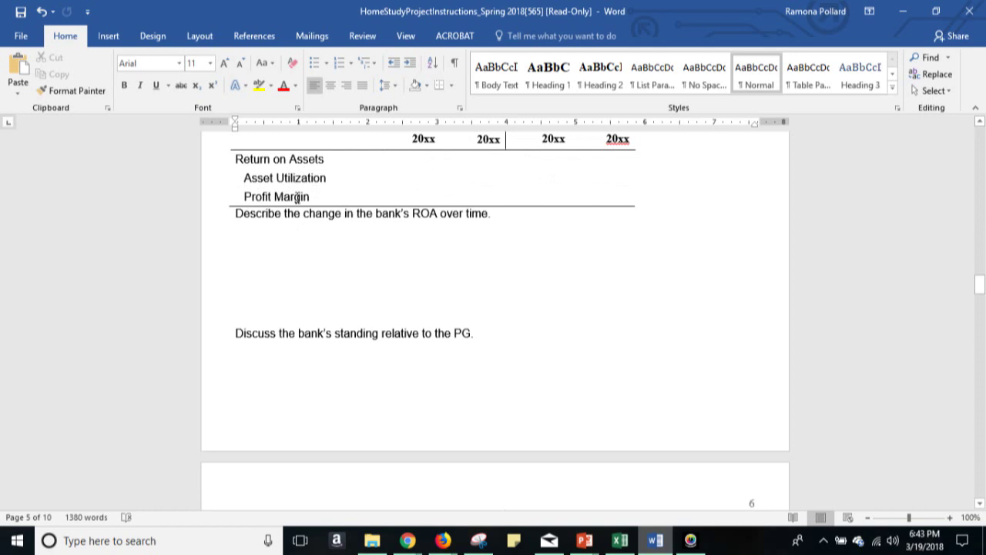
scroll(355, 312, "down", 15)
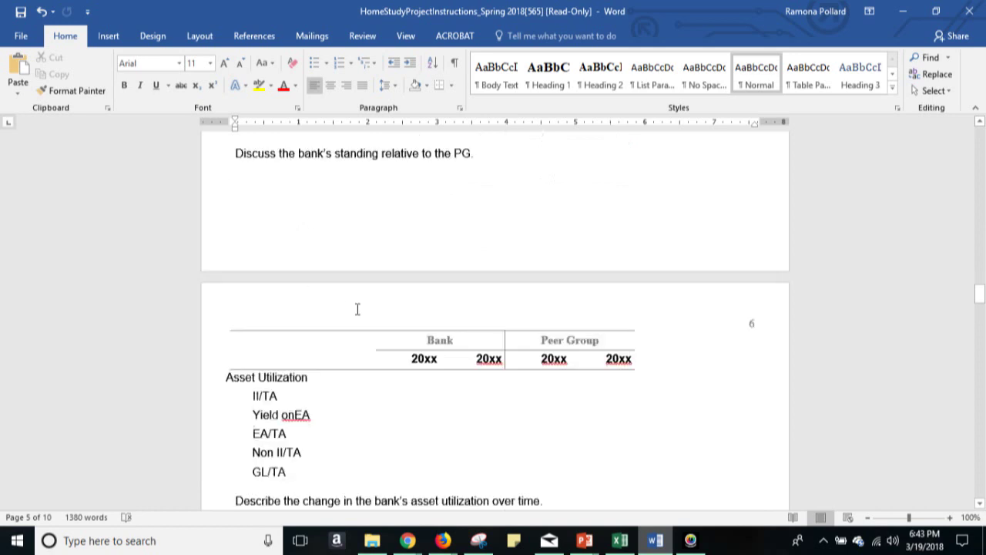
scroll(357, 317, "down", 20)
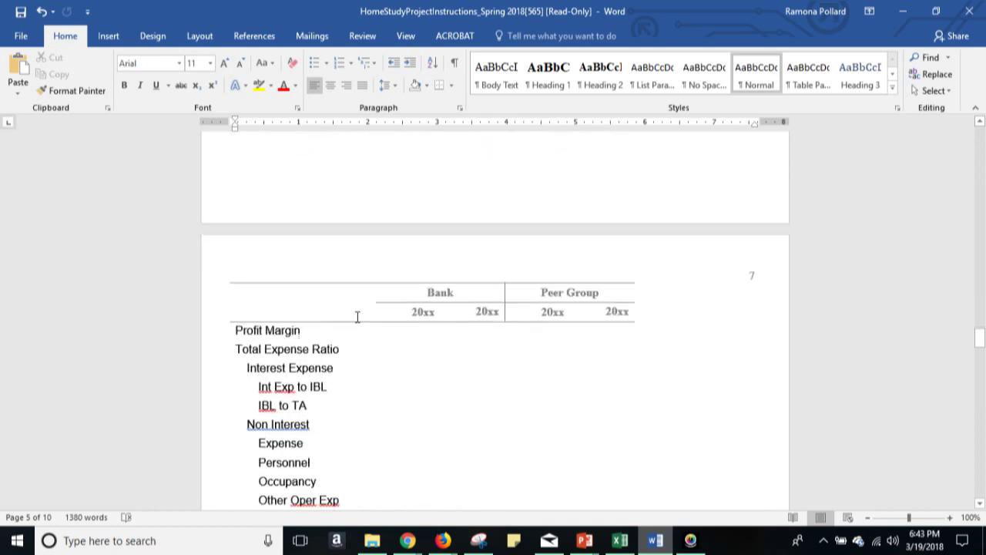
scroll(357, 318, "down", 15)
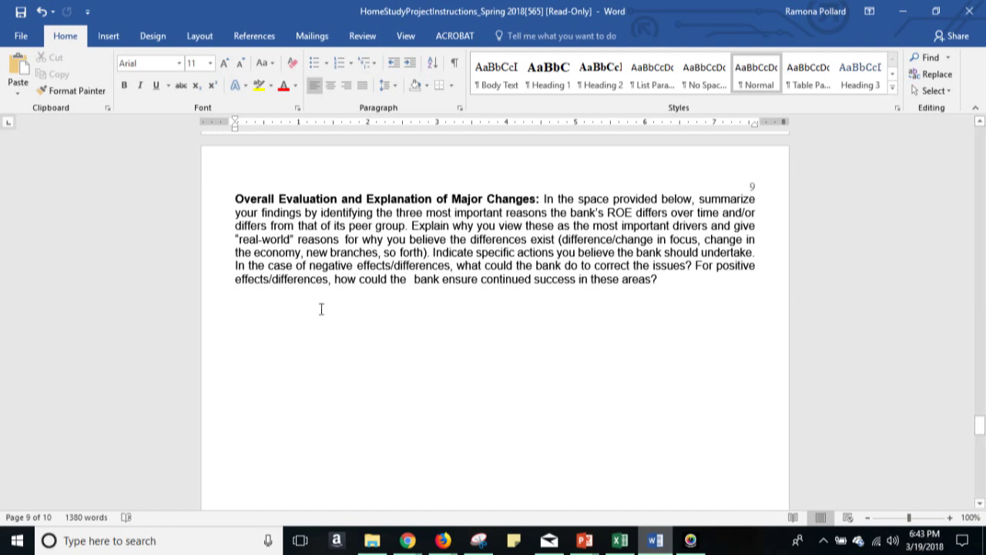
scroll(319, 308, "up", 10)
scroll(322, 235, "up", 1)
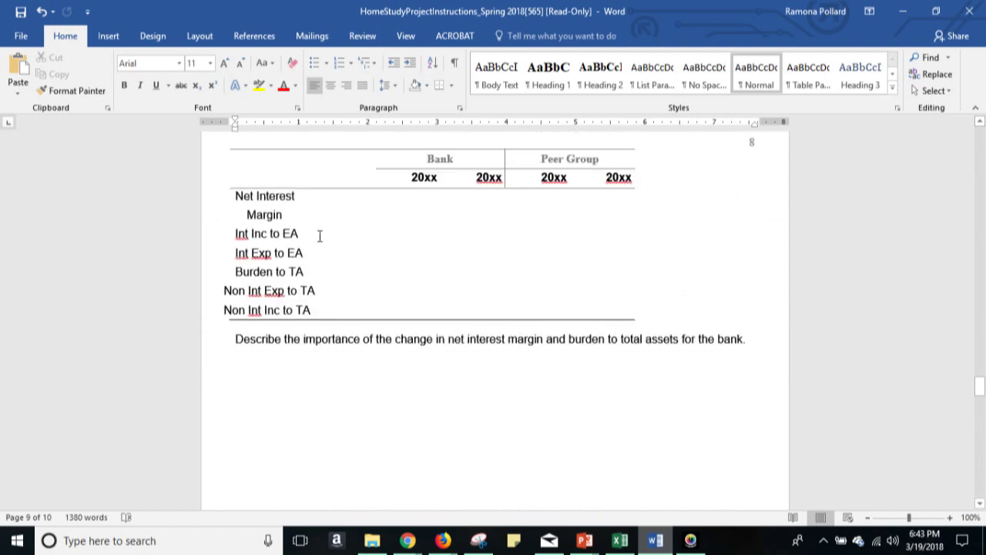
scroll(319, 239, "down", 10)
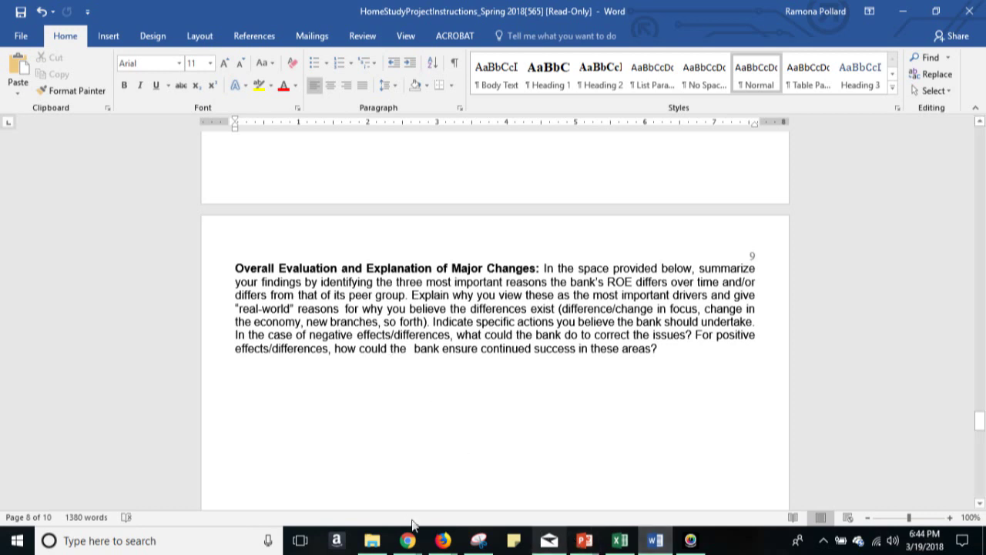
Switch to the Blackboard Course Project page in Chrome and review the success notes, required appendix data and template links
mouse_move(408, 541)
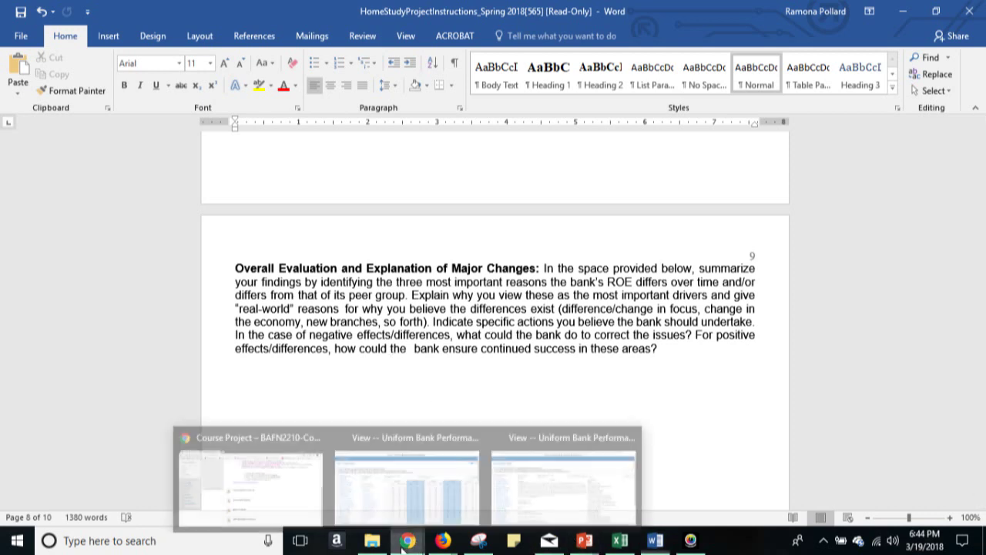
left_click(250, 511)
scroll(550, 331, "up", 1)
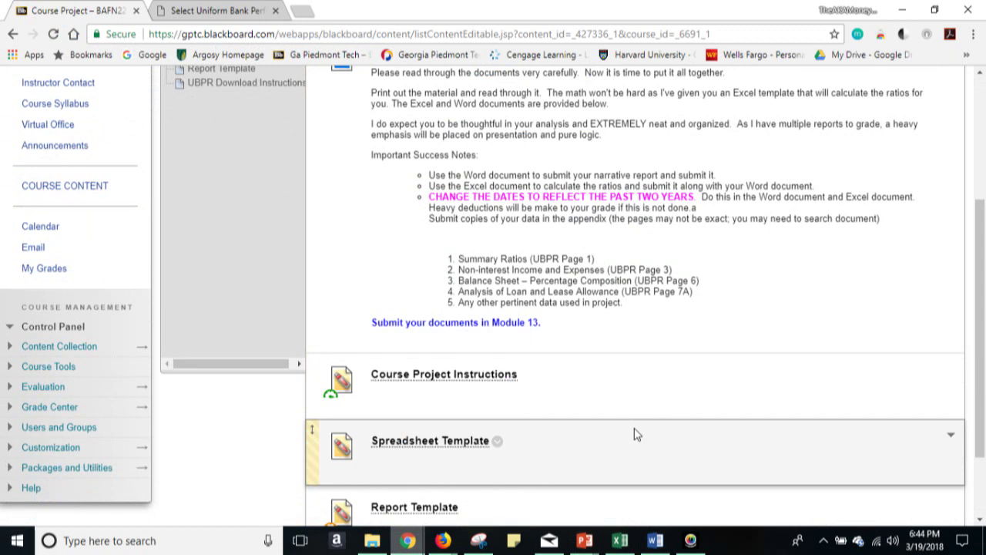
left_click(689, 541)
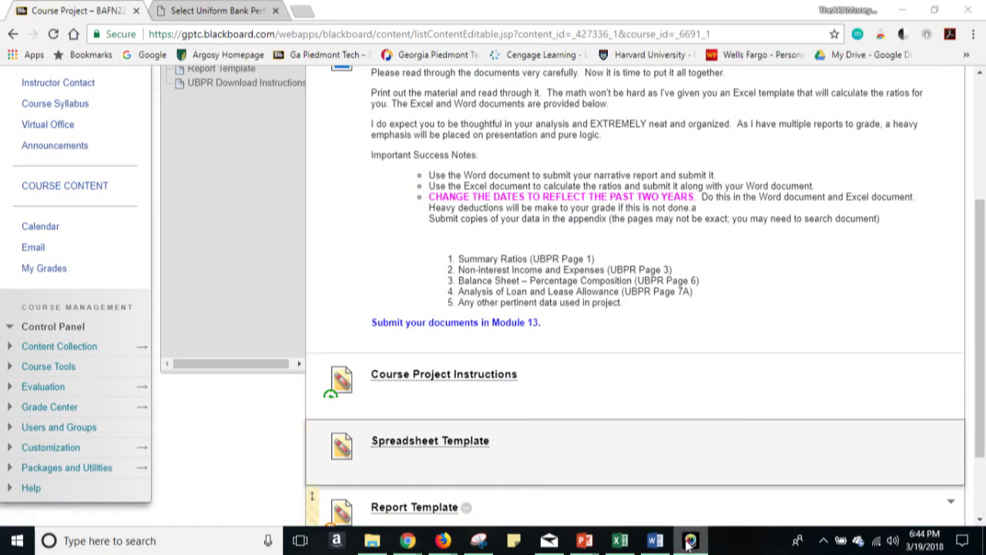